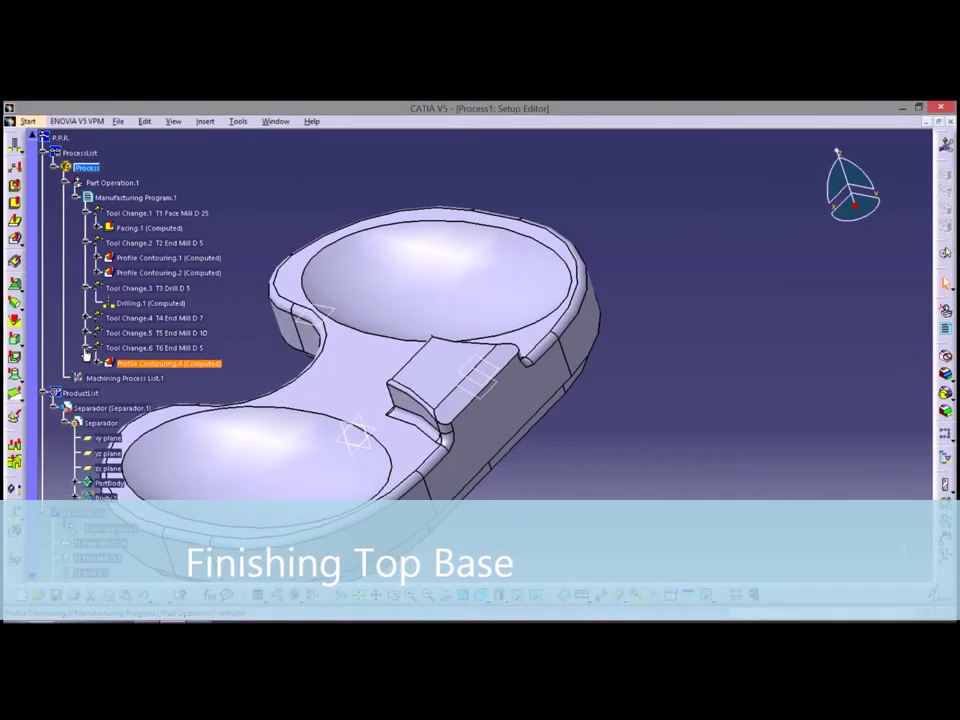
Step: Delete Profile Contouring.4 from the program so Tool Change.6 ends it
key(Delete)
click(205, 116)
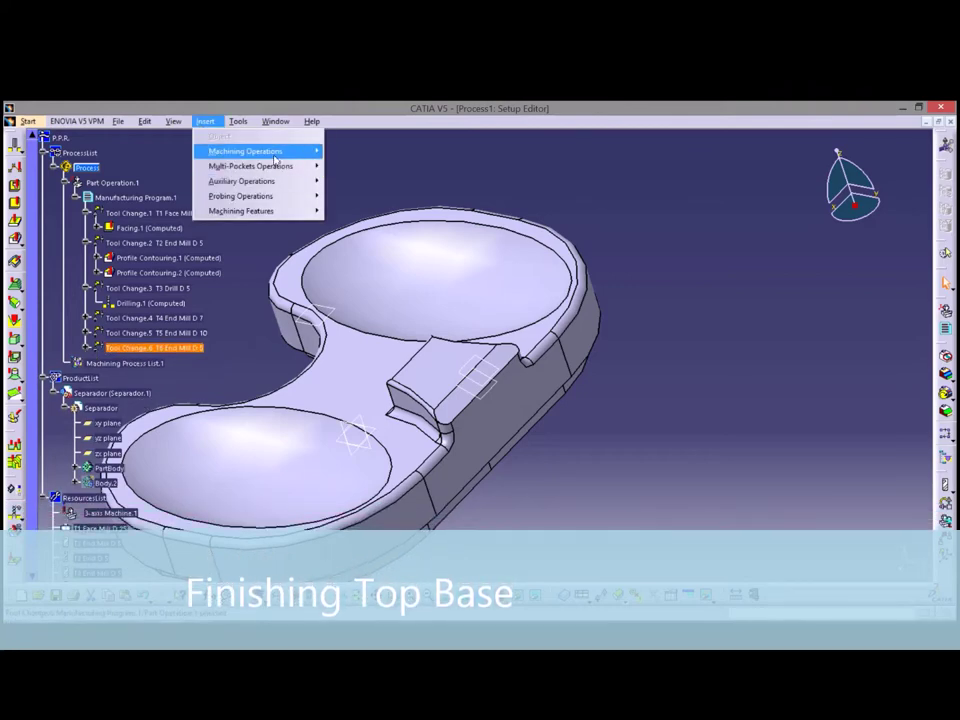
mouse_move(242, 181)
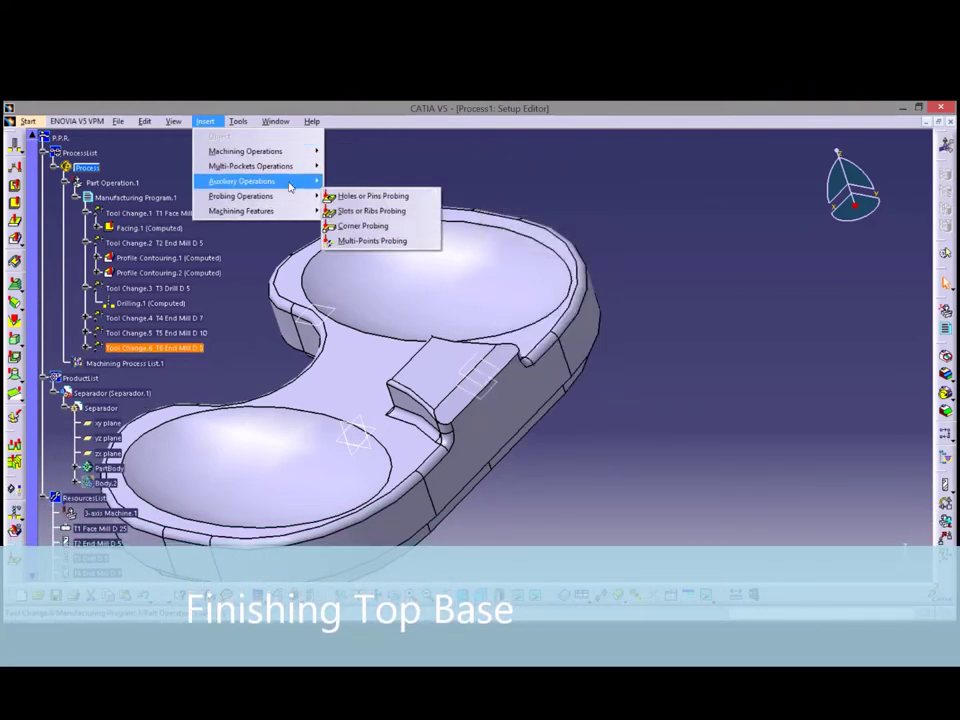
Step: Insert a tool change with a 15 mm ball-end mill named T7 End Mill D 15
click(523, 360)
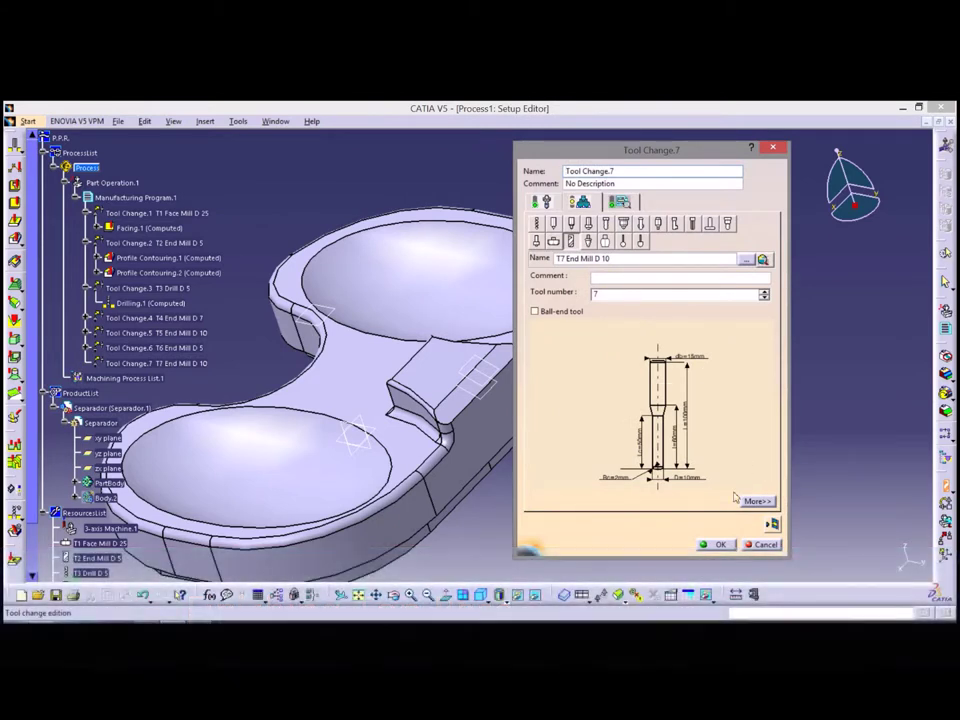
double_click(690, 477)
text(15)
key(Return)
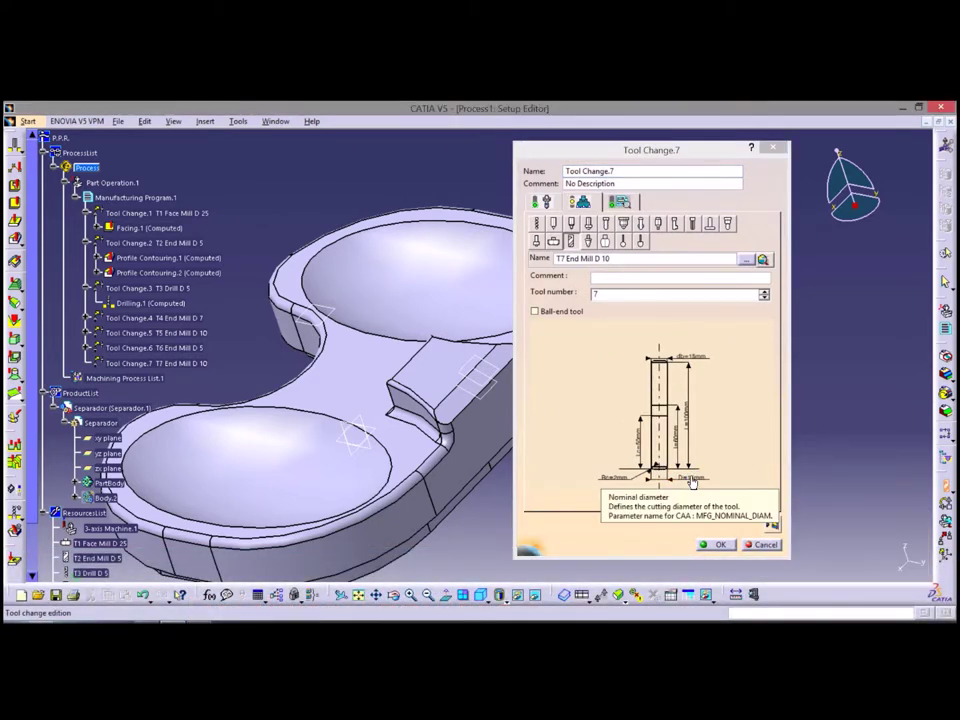
double_click(627, 482)
click(853, 561)
click(535, 311)
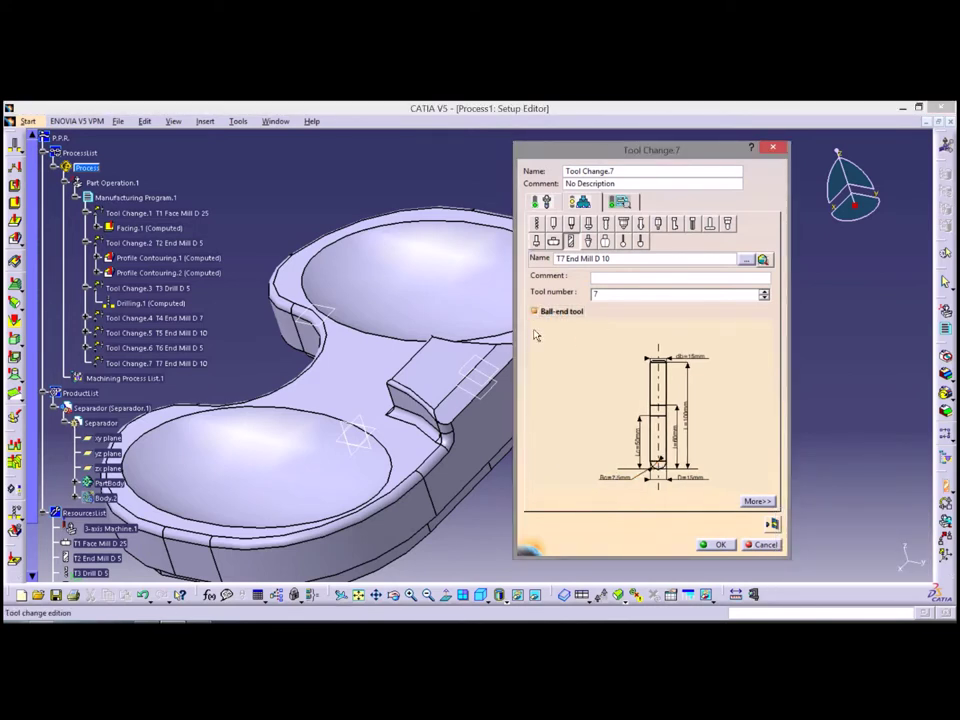
double_click(603, 259)
text(15)
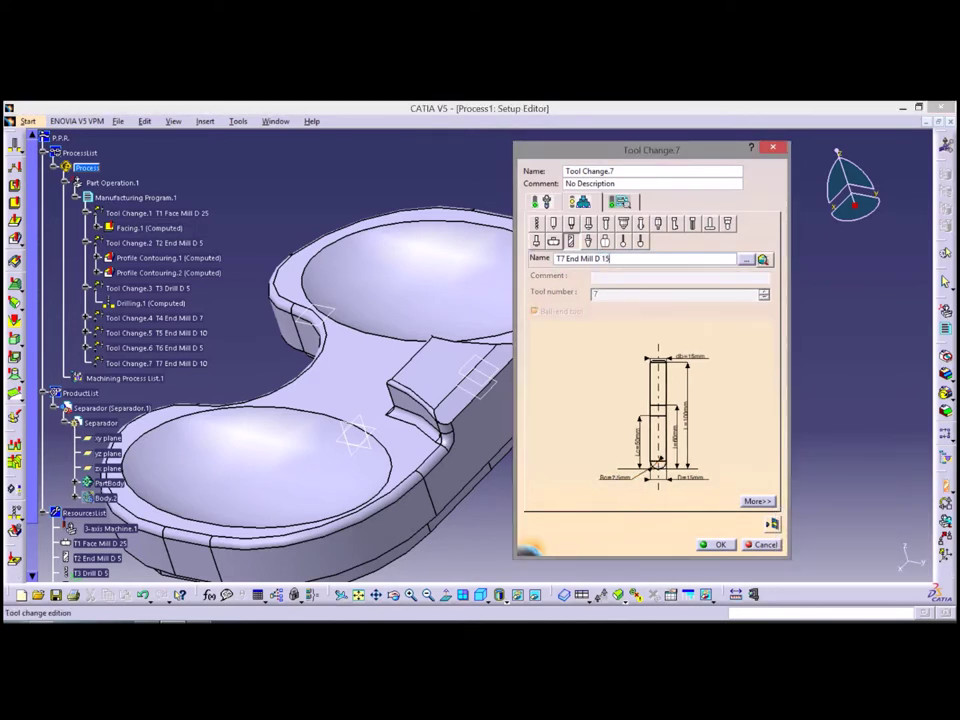
key(Return)
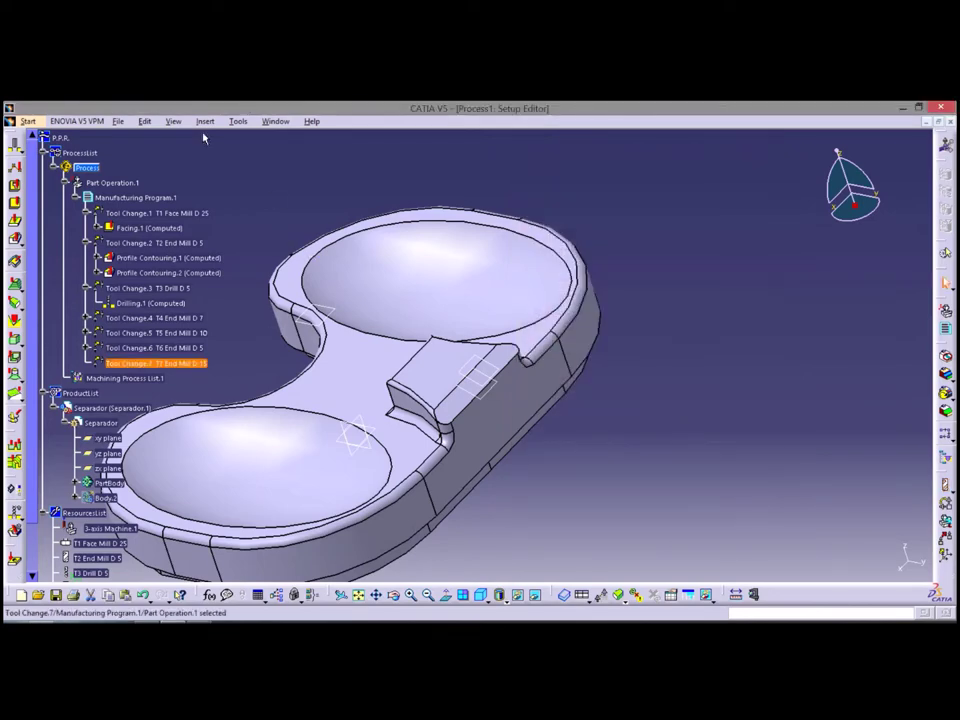
Step: Create a Sweeping operation with its tool axis, set from a part face, pointing down from above
click(205, 121)
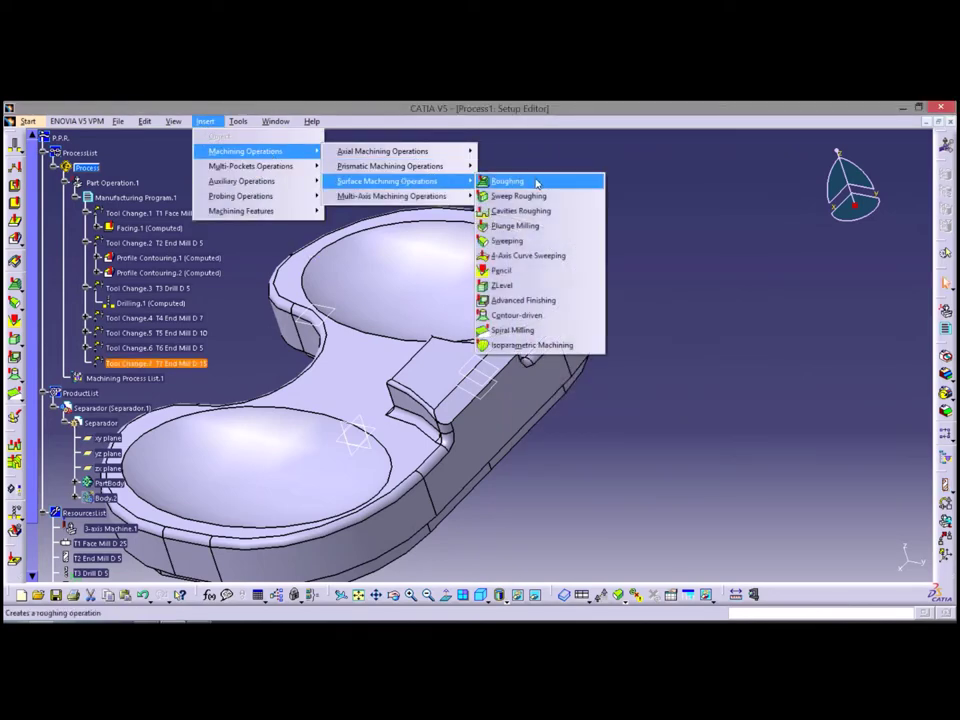
click(537, 183)
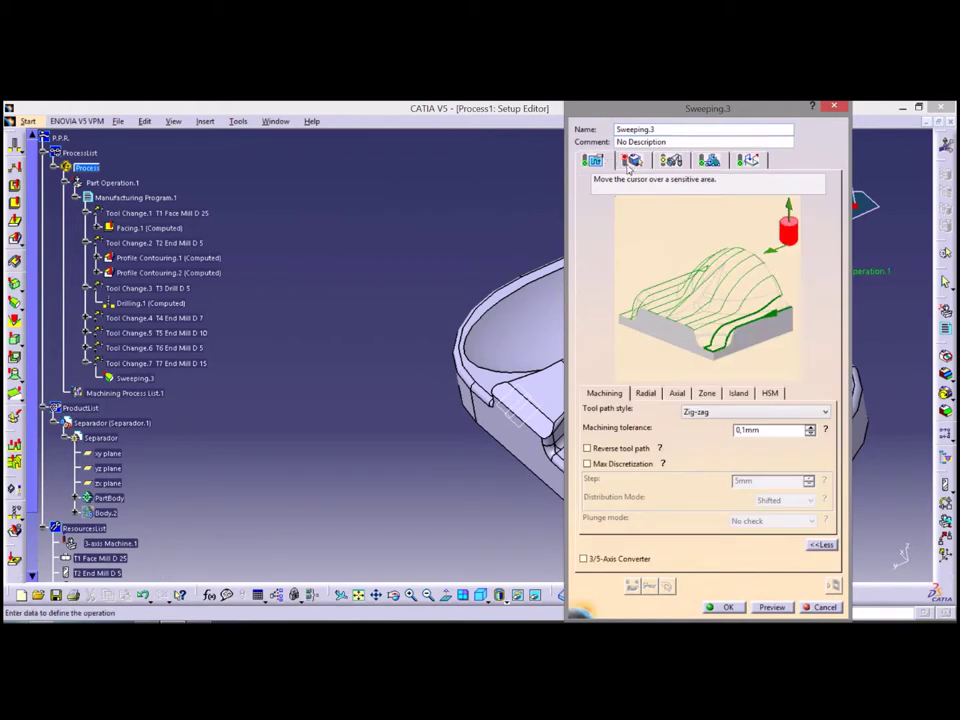
click(630, 162)
mouse_move(428, 274)
middle_down()
mouse_move(470, 410)
mouse_move(422, 394)
middle_up()
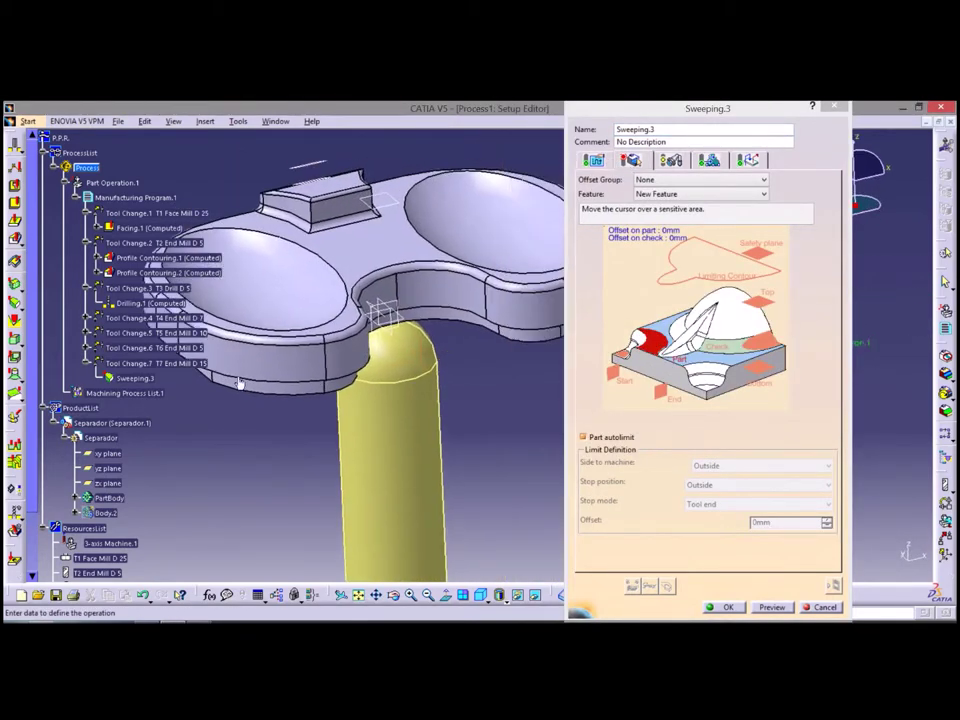
click(305, 163)
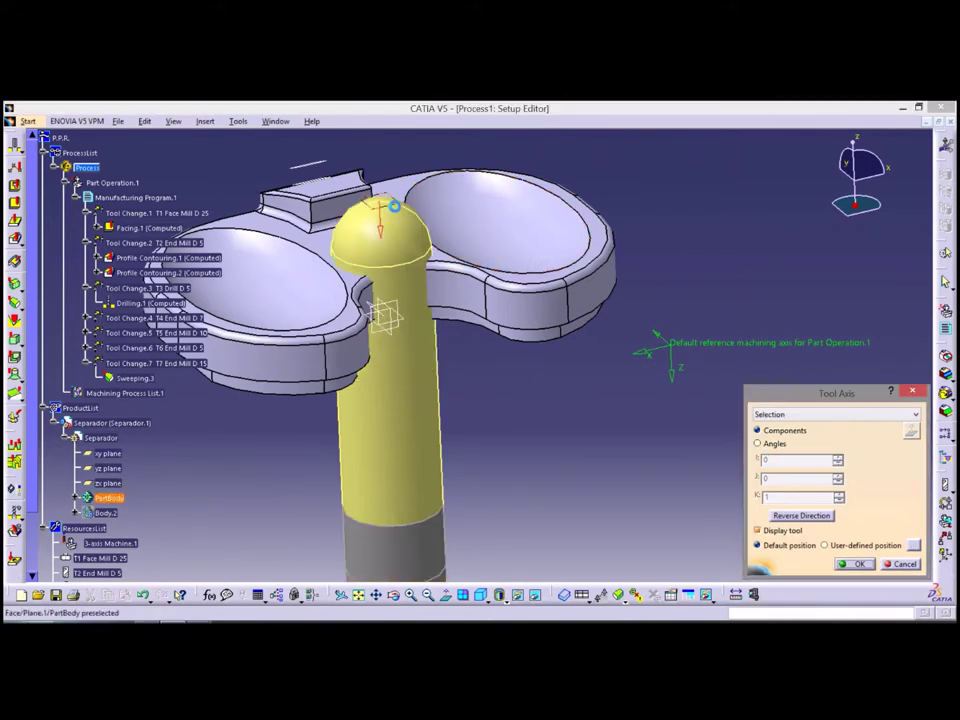
click(801, 515)
click(859, 564)
Step: Assign the knee part body as part geometry and set the bottom element
mouse_move(439, 456)
middle_down()
mouse_move(574, 439)
mouse_move(650, 330)
middle_up()
click(690, 330)
click(361, 366)
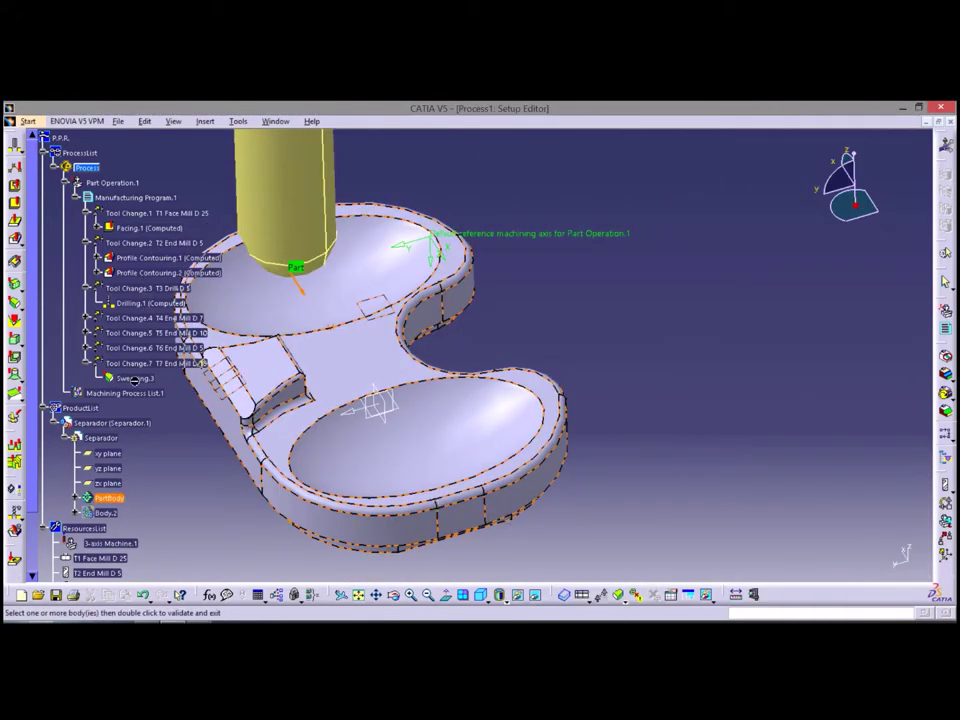
double_click(521, 353)
click(733, 372)
click(733, 375)
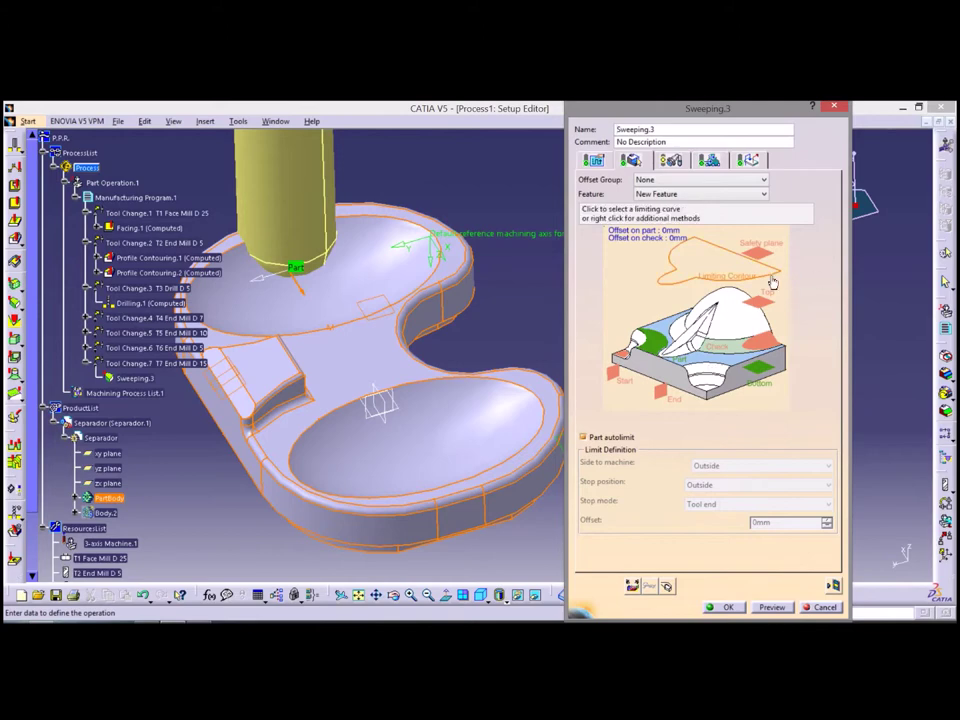
Step: Pick the raised block's top edges to close Sweeping.3's limiting contour
click(711, 369)
mouse_move(302, 414)
middle_down()
mouse_move(477, 447)
mouse_move(520, 275)
mouse_move(514, 372)
middle_up()
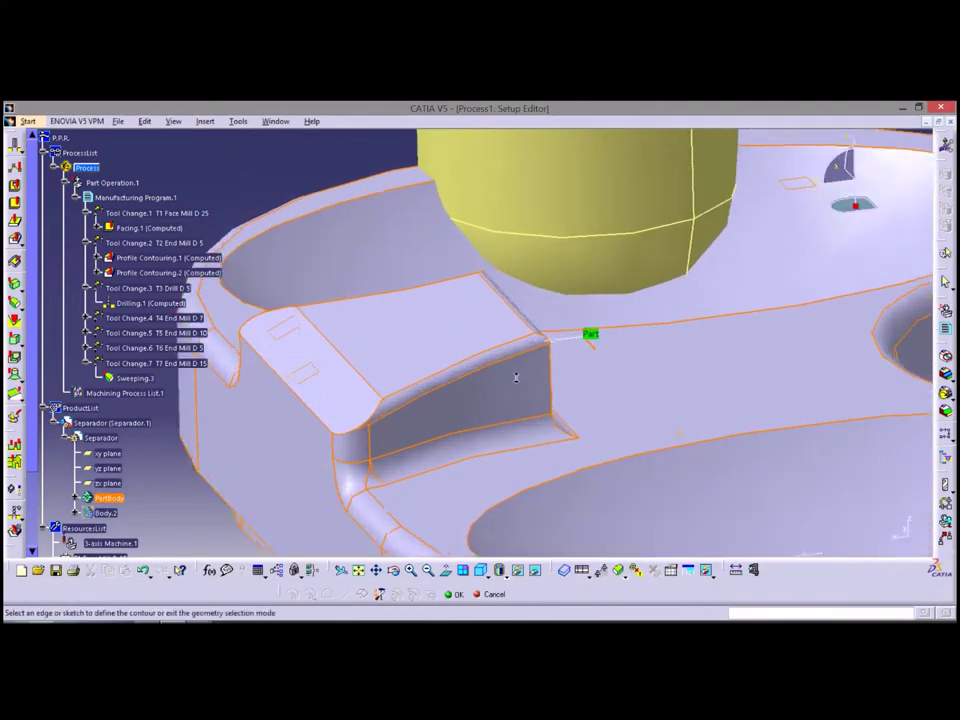
click(510, 366)
mouse_move(342, 449)
middle_down()
mouse_move(454, 456)
mouse_move(422, 476)
middle_up()
mouse_move(360, 502)
middle_down()
mouse_move(300, 484)
mouse_move(353, 343)
mouse_move(638, 392)
mouse_move(637, 413)
mouse_move(471, 405)
mouse_move(613, 386)
mouse_move(435, 439)
mouse_move(549, 450)
middle_up()
click(508, 446)
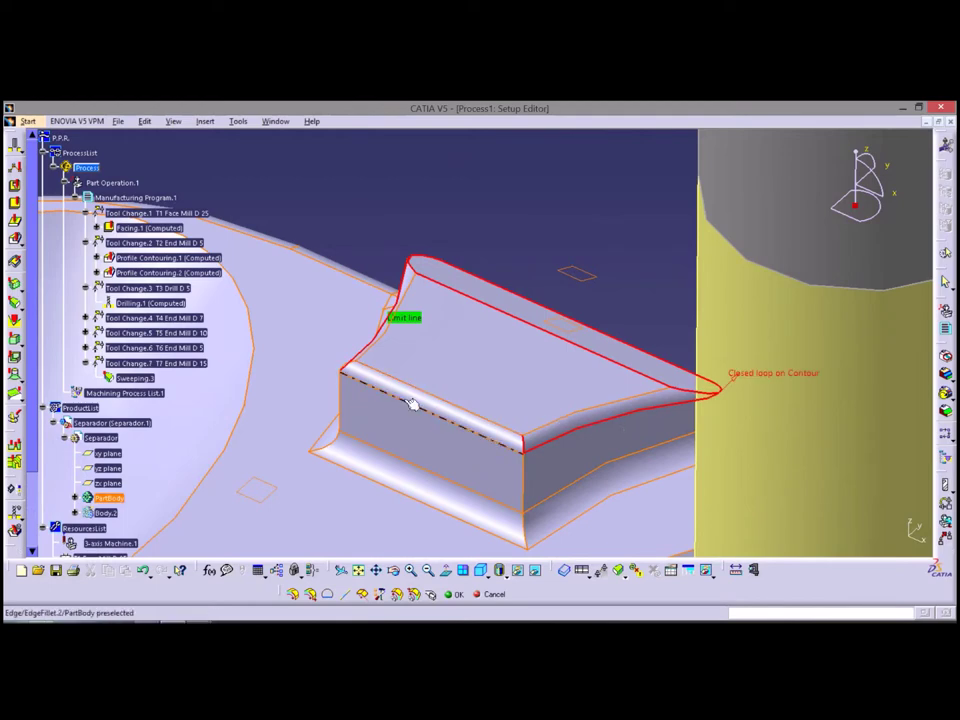
middle_drag(553, 420, 602, 441)
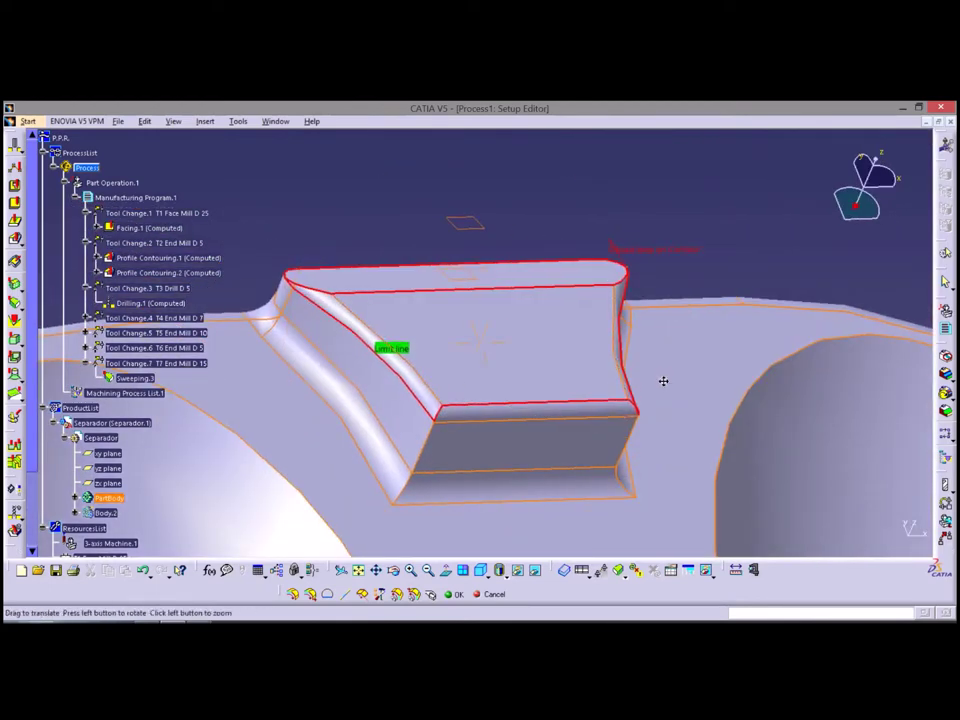
middle_drag(664, 381, 450, 400)
mouse_move(572, 409)
middle_down()
mouse_move(563, 352)
mouse_move(585, 336)
middle_up()
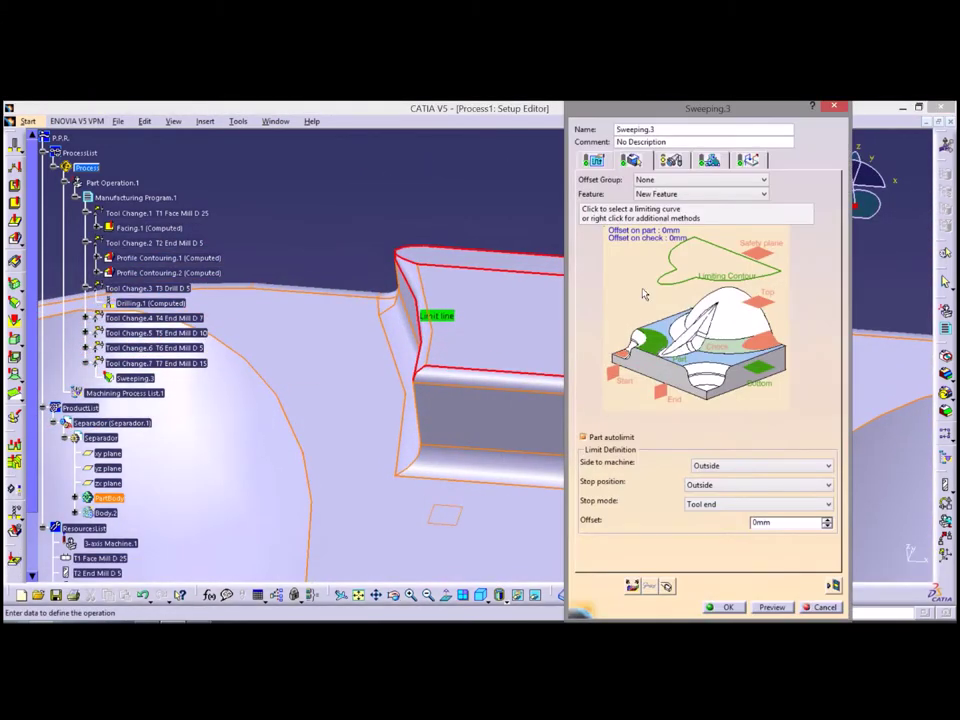
Step: Set Sweeping.3's maximum distance between passes to 1 mm
click(643, 393)
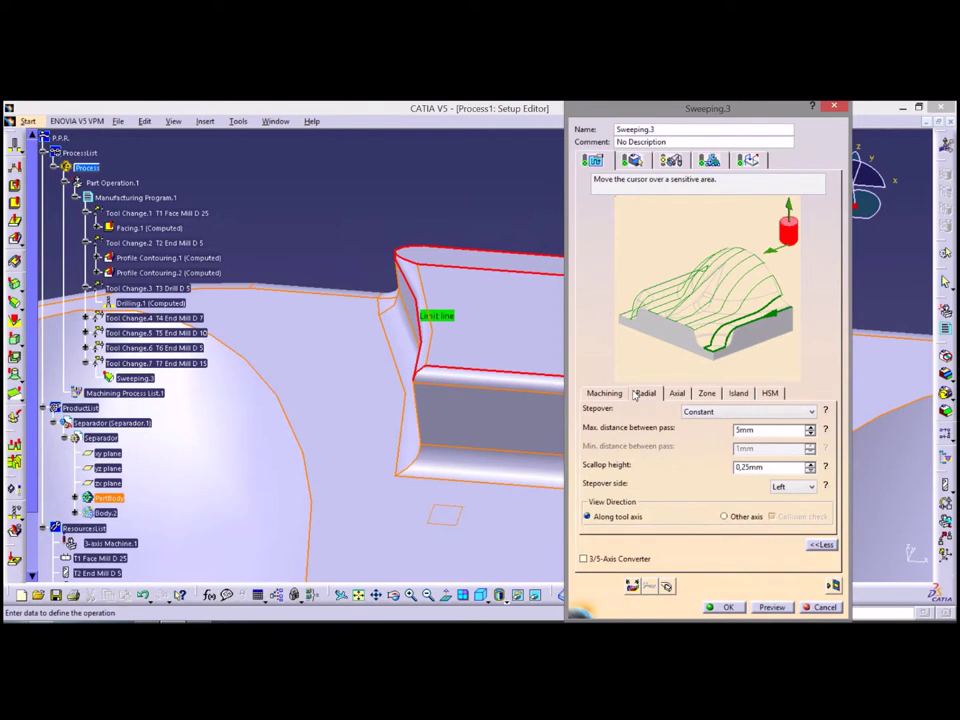
double_click(742, 430)
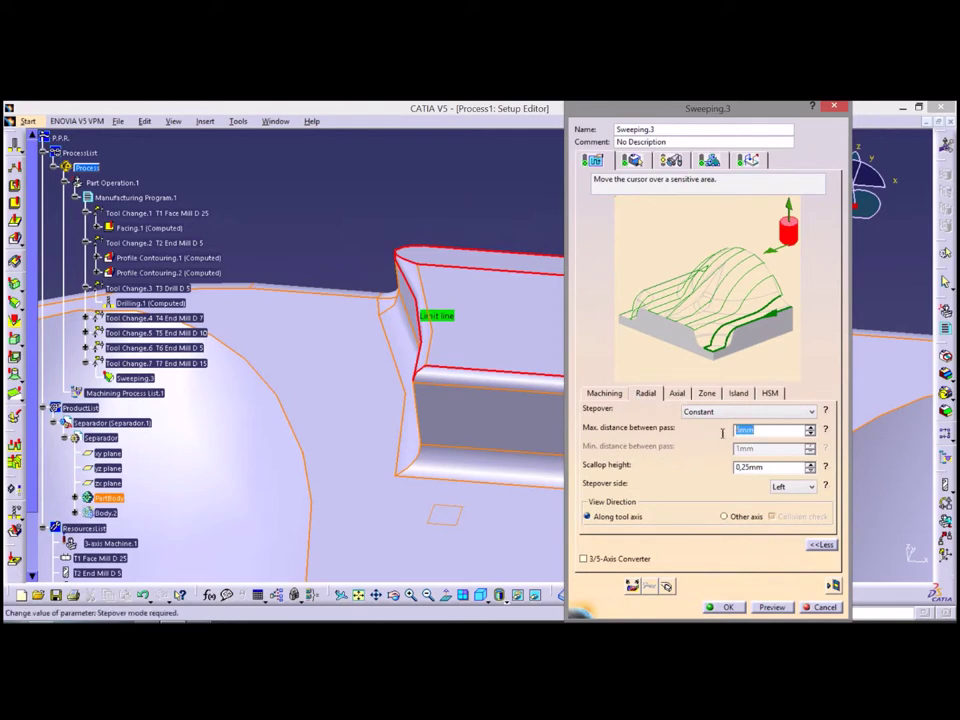
text(1)
click(676, 394)
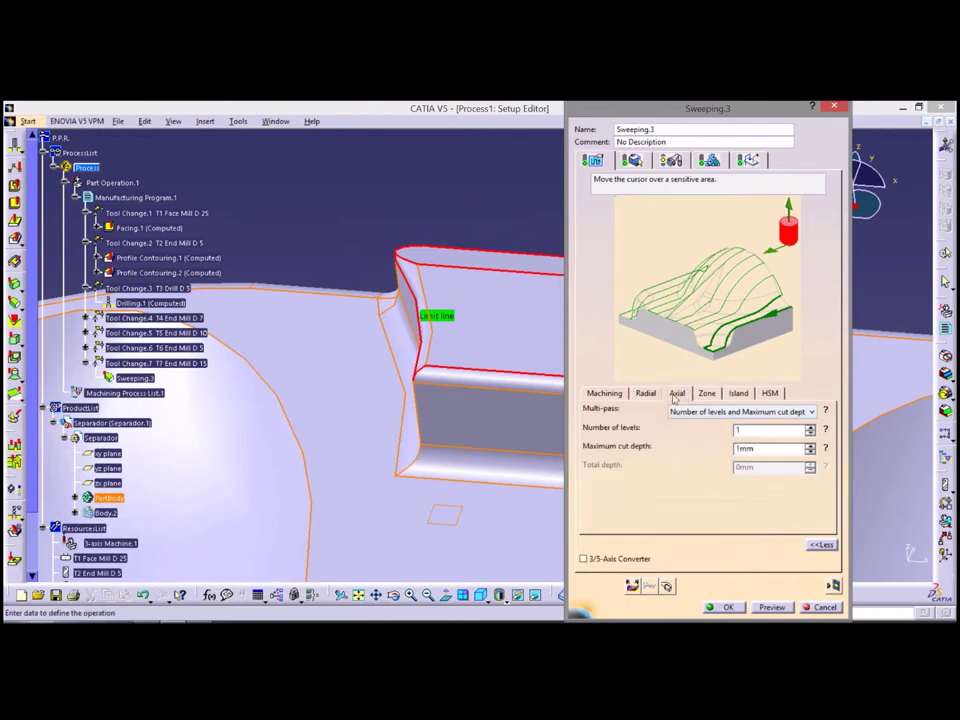
click(641, 394)
Step: Compute and replay the Sweeping.3 tool path, then confirm the operation
click(632, 585)
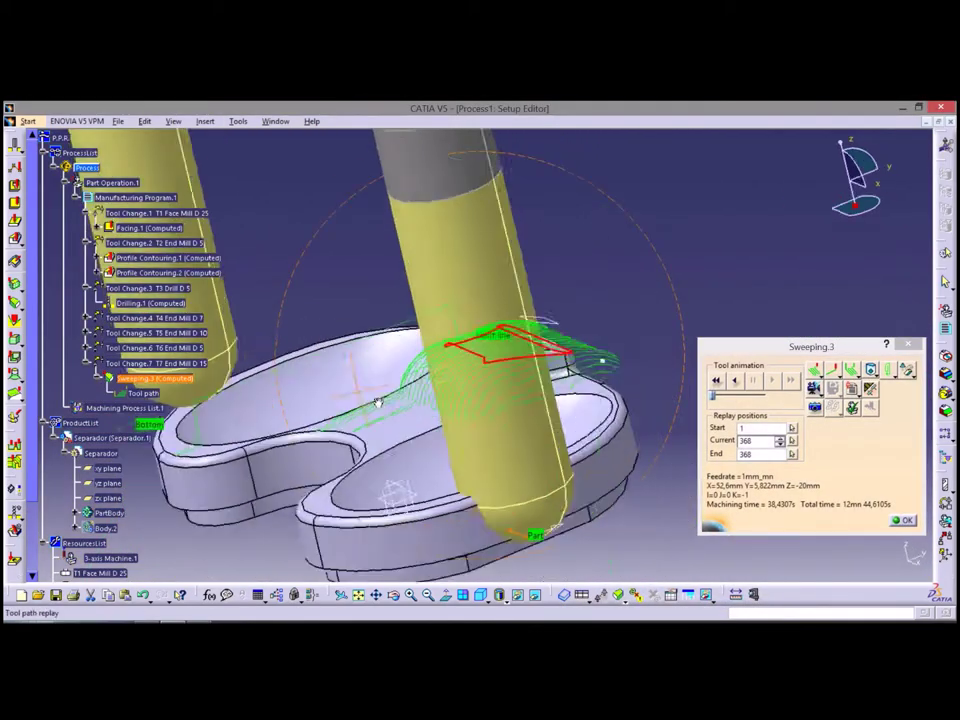
mouse_move(590, 463)
middle_down()
mouse_move(533, 472)
mouse_move(517, 388)
mouse_move(561, 381)
mouse_move(525, 395)
middle_up()
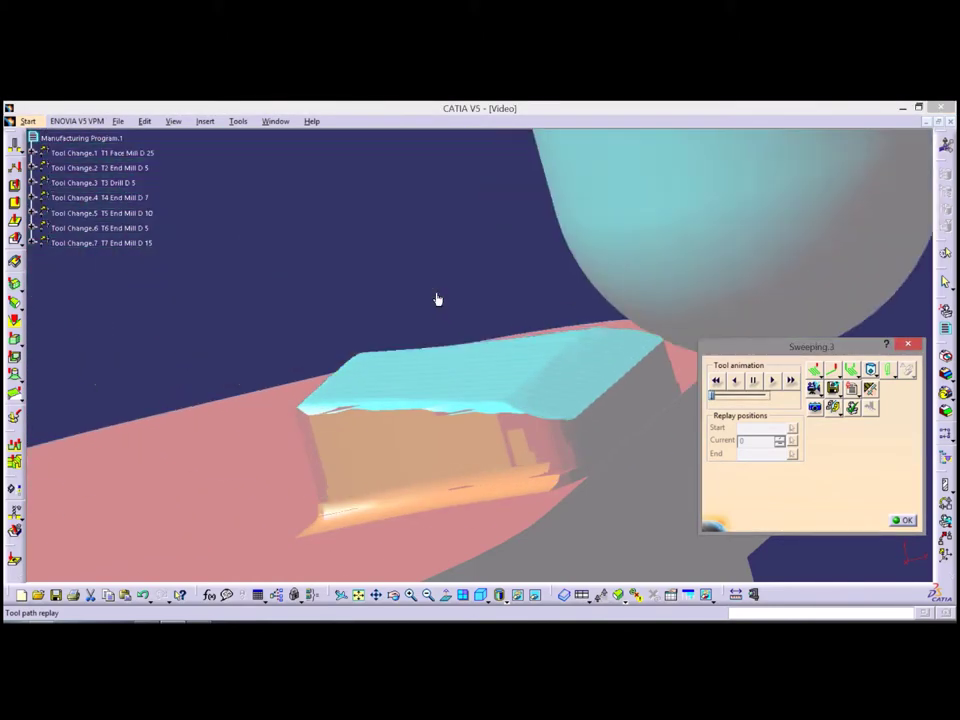
mouse_move(393, 260)
middle_down()
mouse_move(405, 296)
mouse_move(501, 355)
mouse_move(396, 467)
mouse_move(605, 337)
middle_up()
click(902, 520)
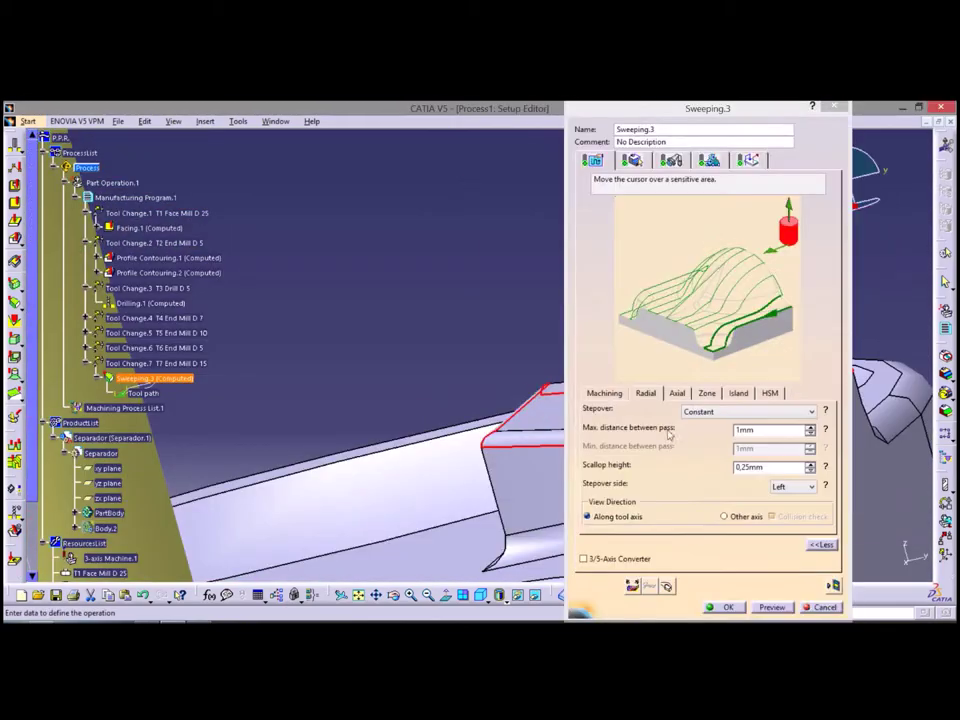
click(714, 606)
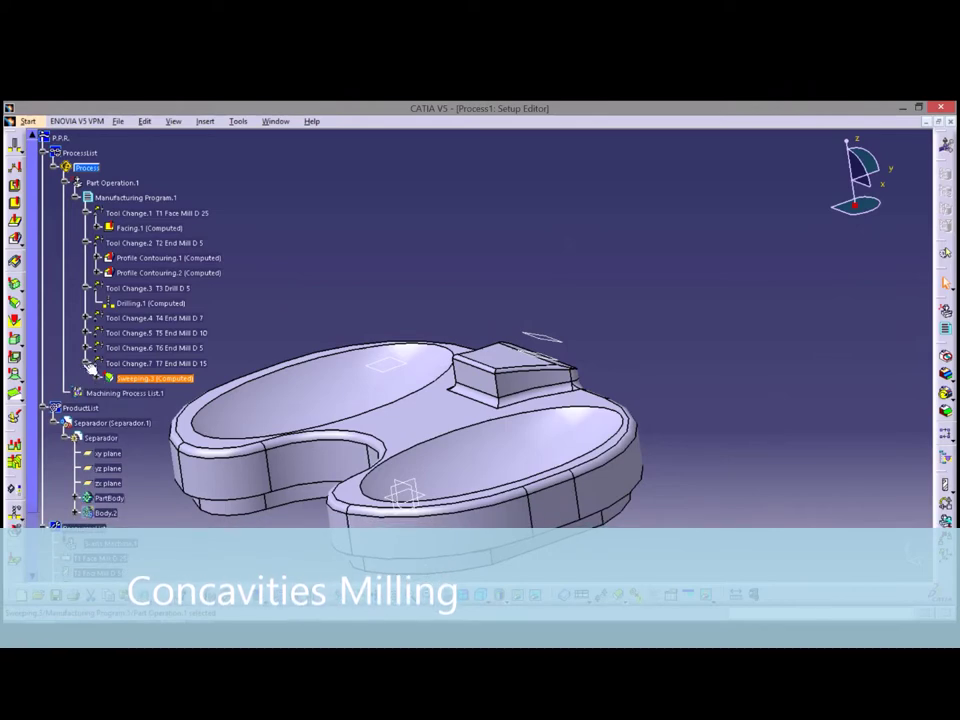
Step: Add Tool Change.8 with a smaller-diameter end mill named T8 End Mill D 2
click(205, 121)
mouse_move(242, 181)
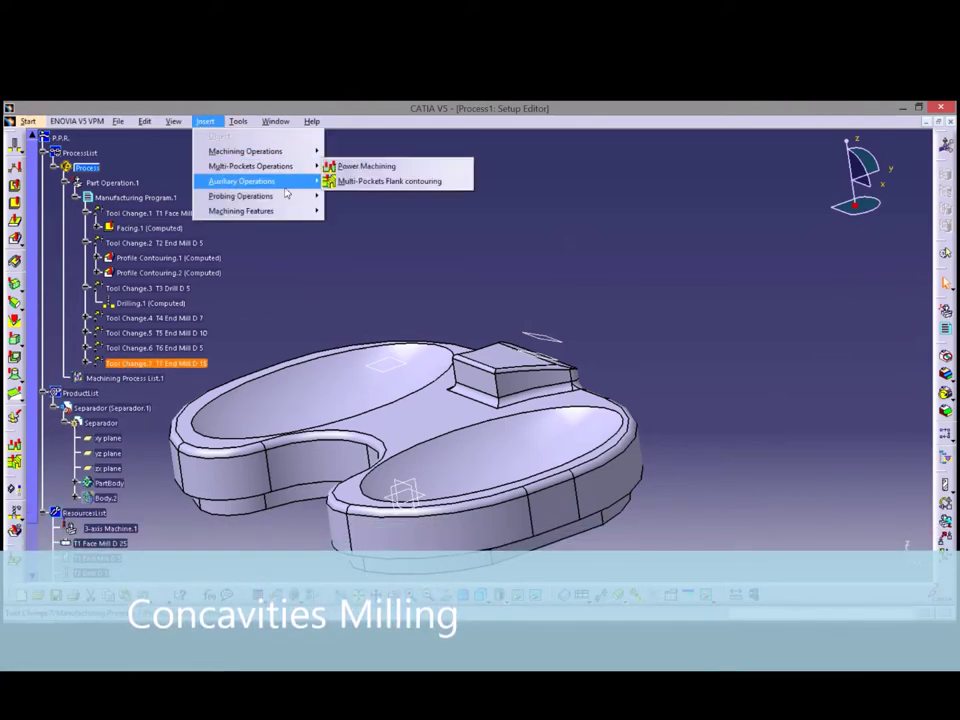
click(535, 361)
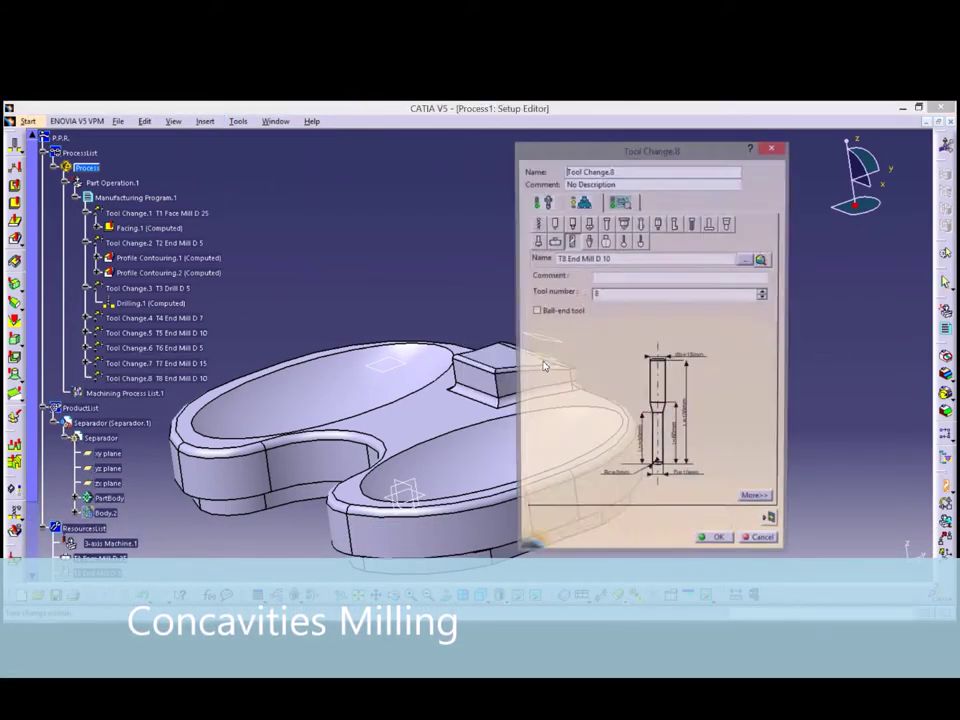
double_click(697, 481)
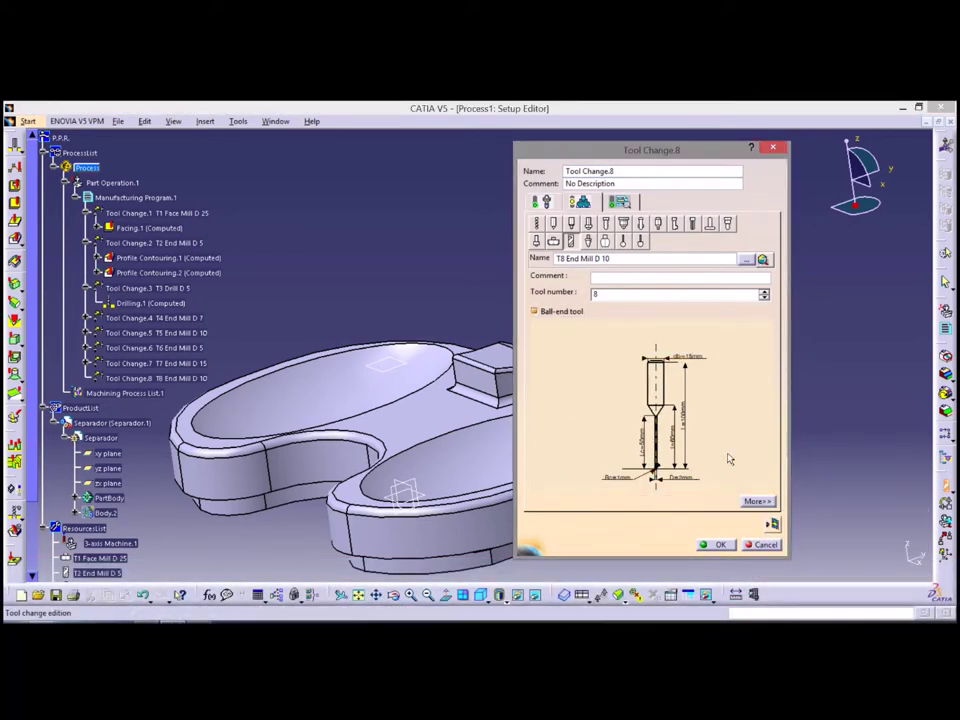
click(719, 545)
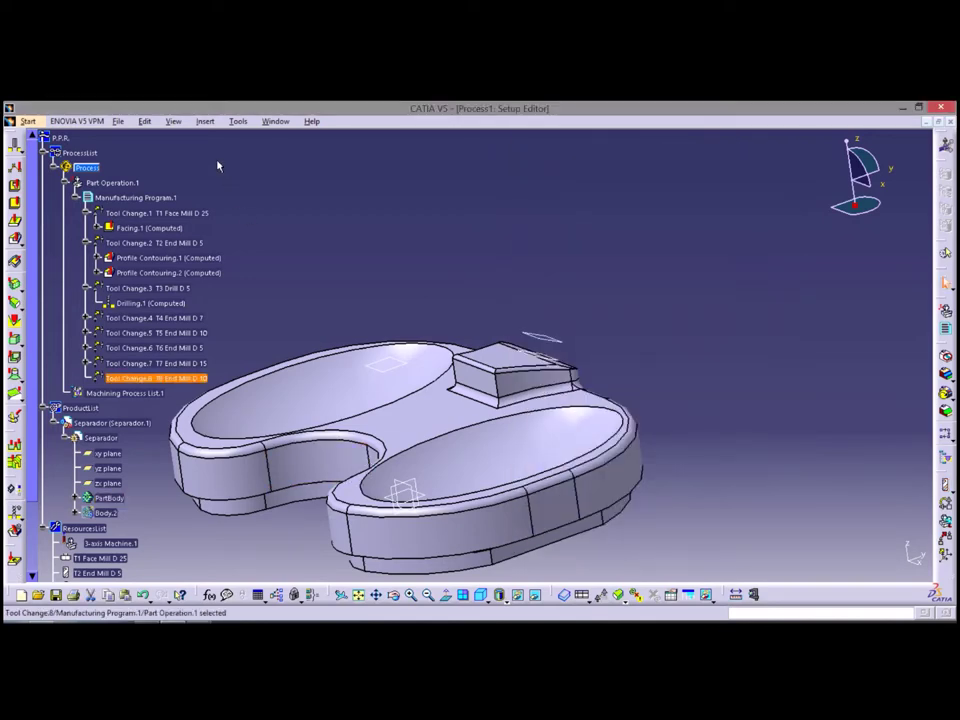
double_click(156, 378)
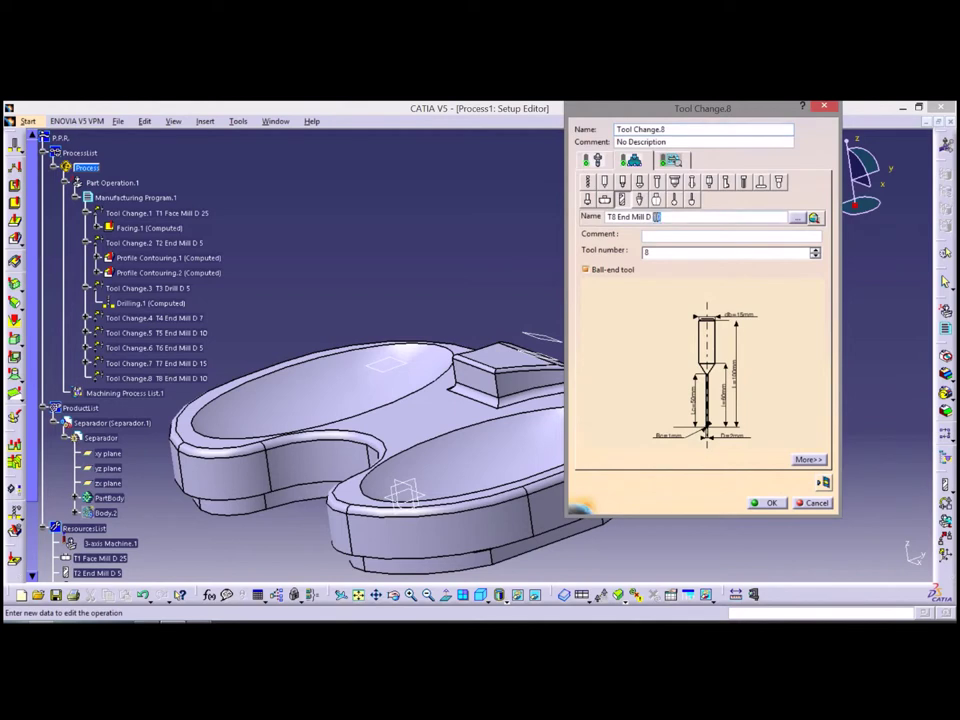
text(3)
click(770, 503)
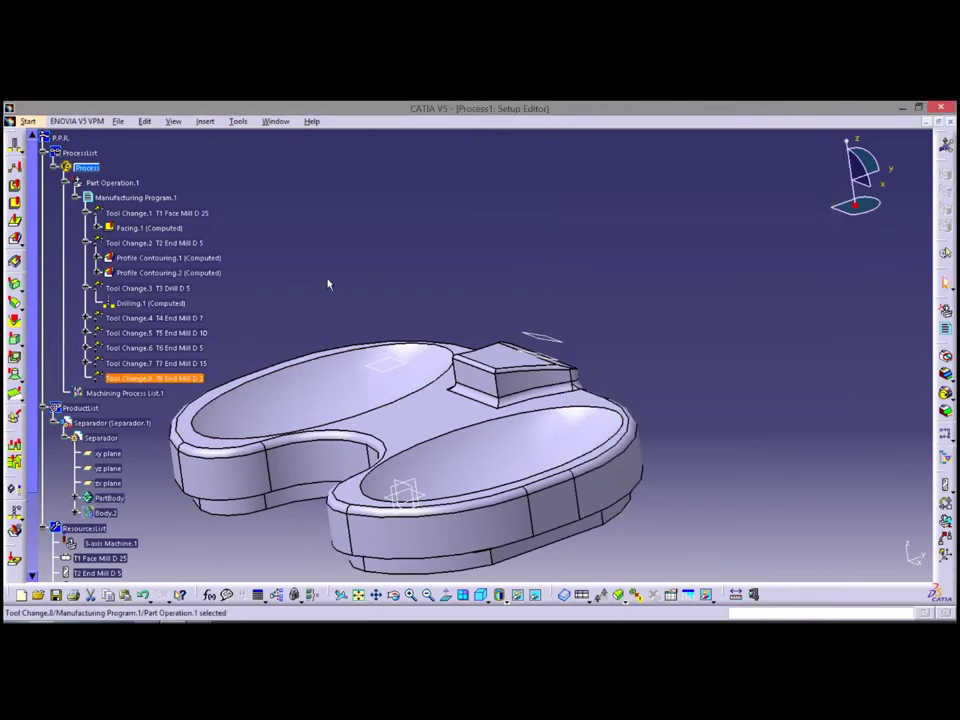
click(205, 121)
mouse_move(245, 151)
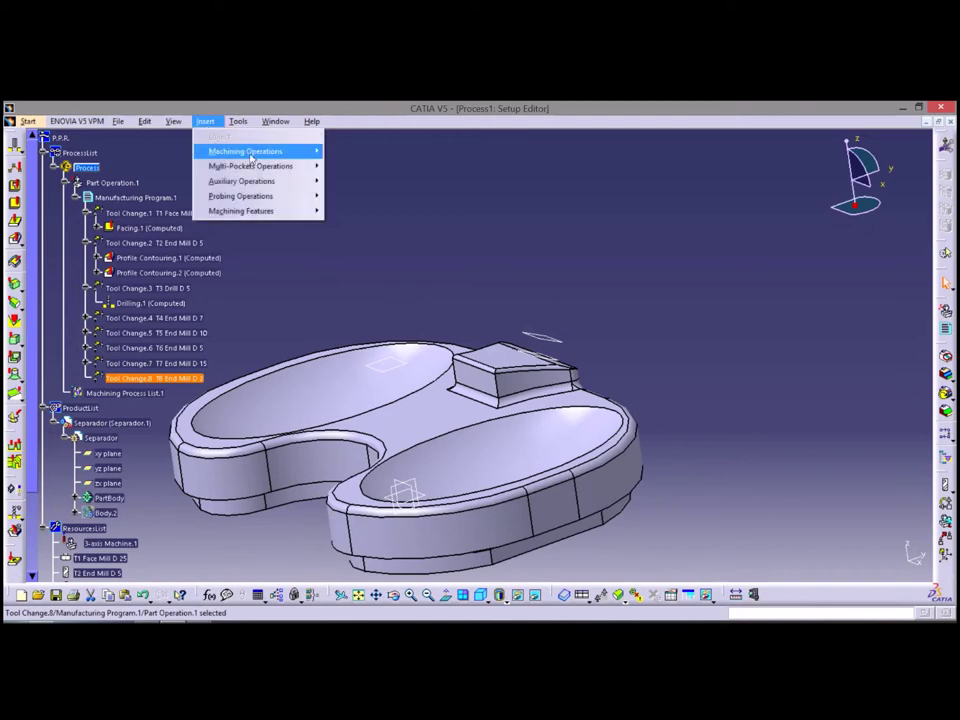
Step: Create Roughing.3 with machining mode Pockets only and a helical tool path
click(507, 181)
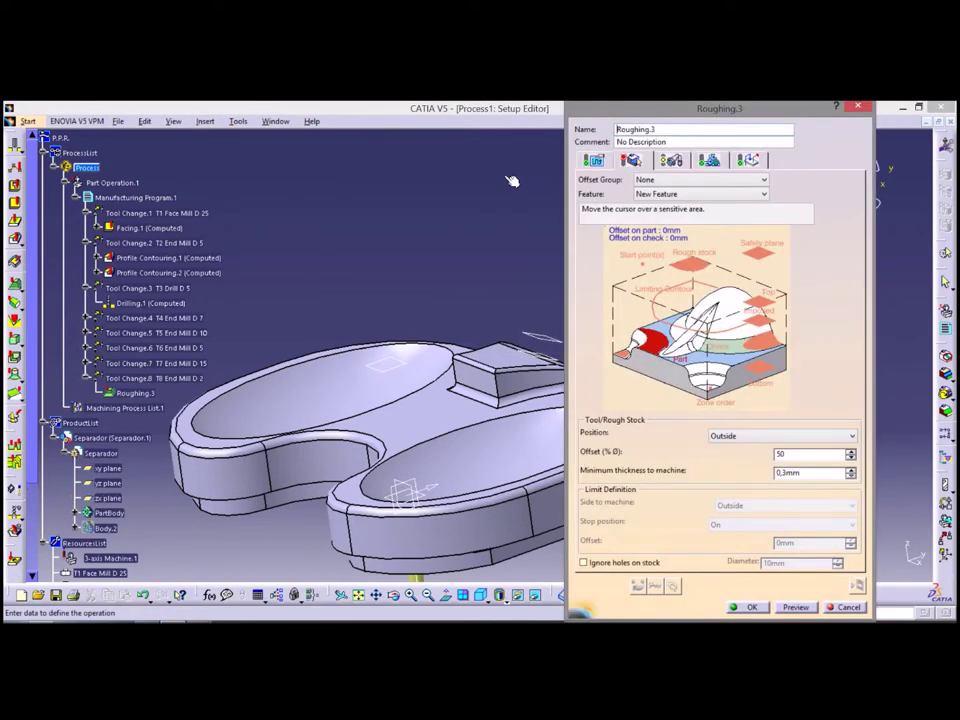
click(593, 161)
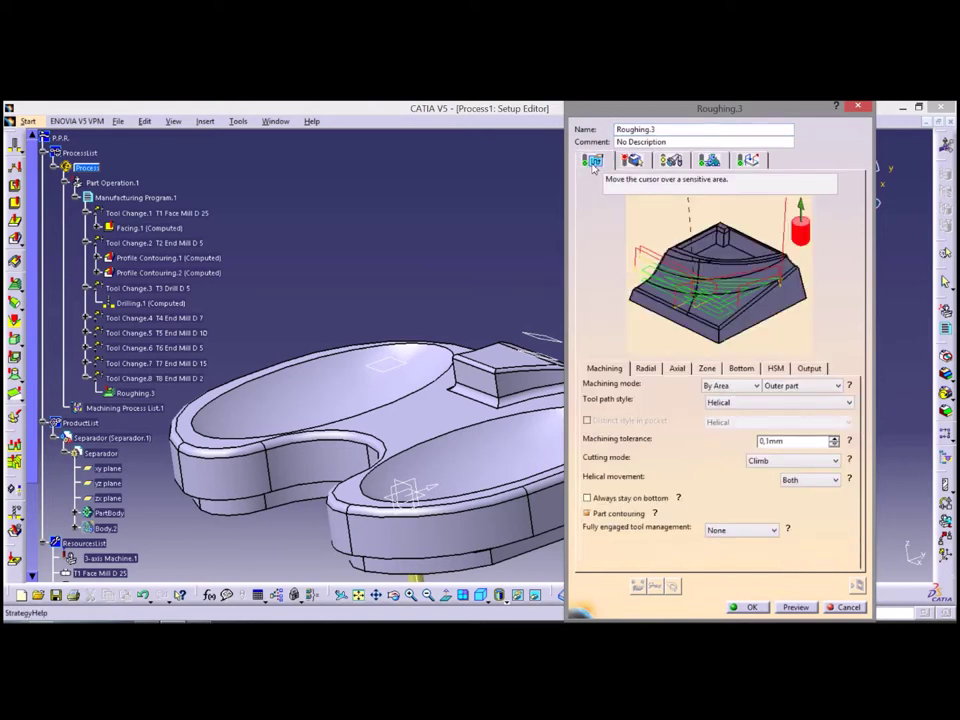
click(791, 386)
click(795, 401)
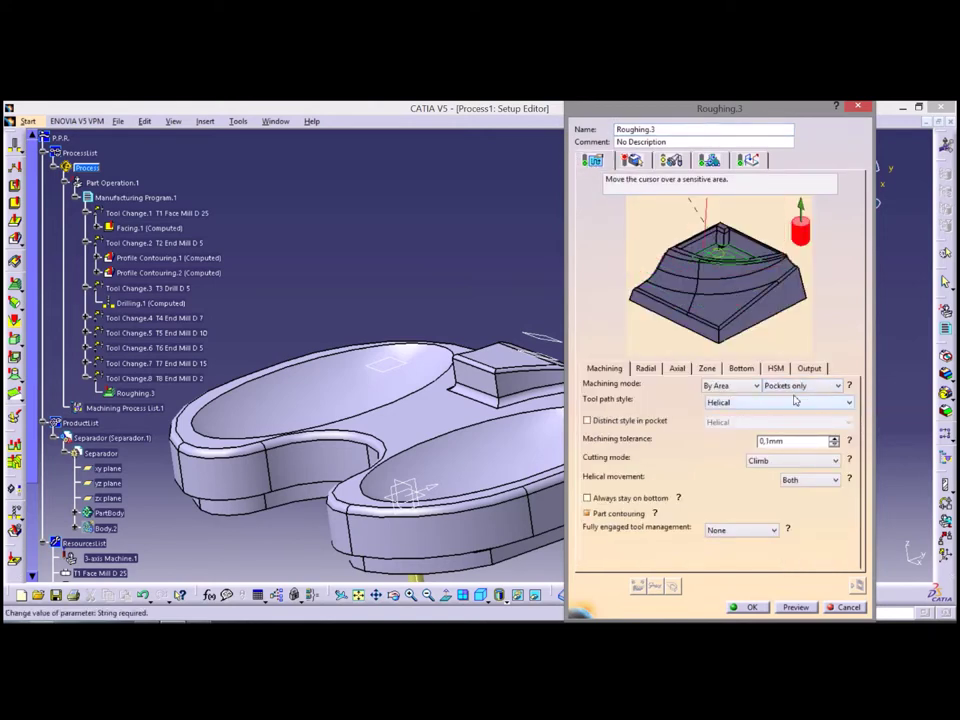
click(789, 403)
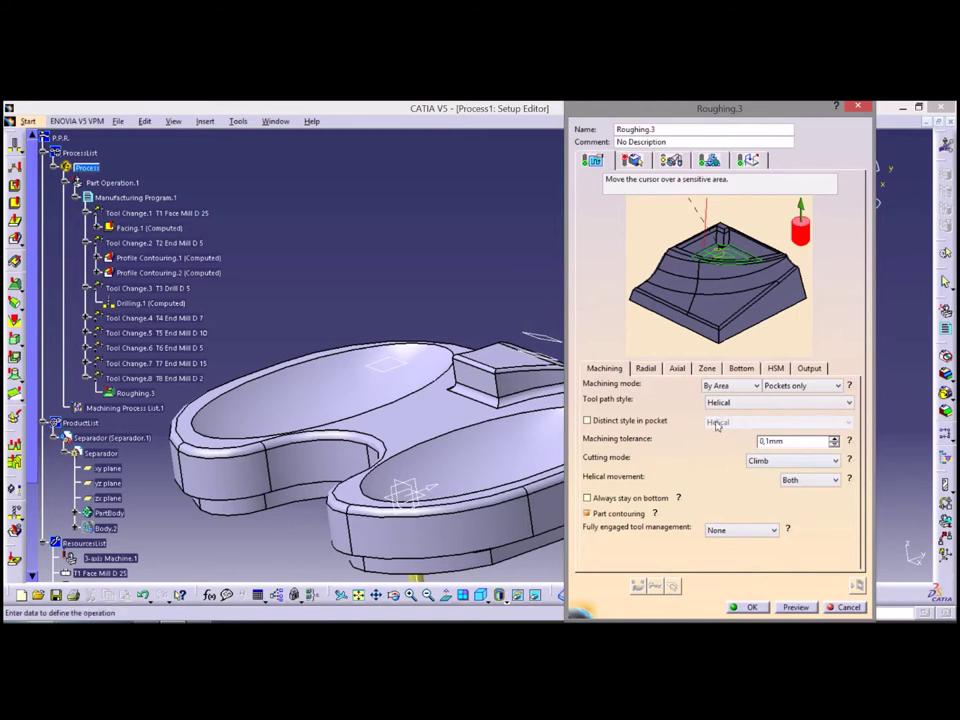
Step: Review Roughing.3's Radial, Axial, Zone, HSM and Output settings
click(653, 373)
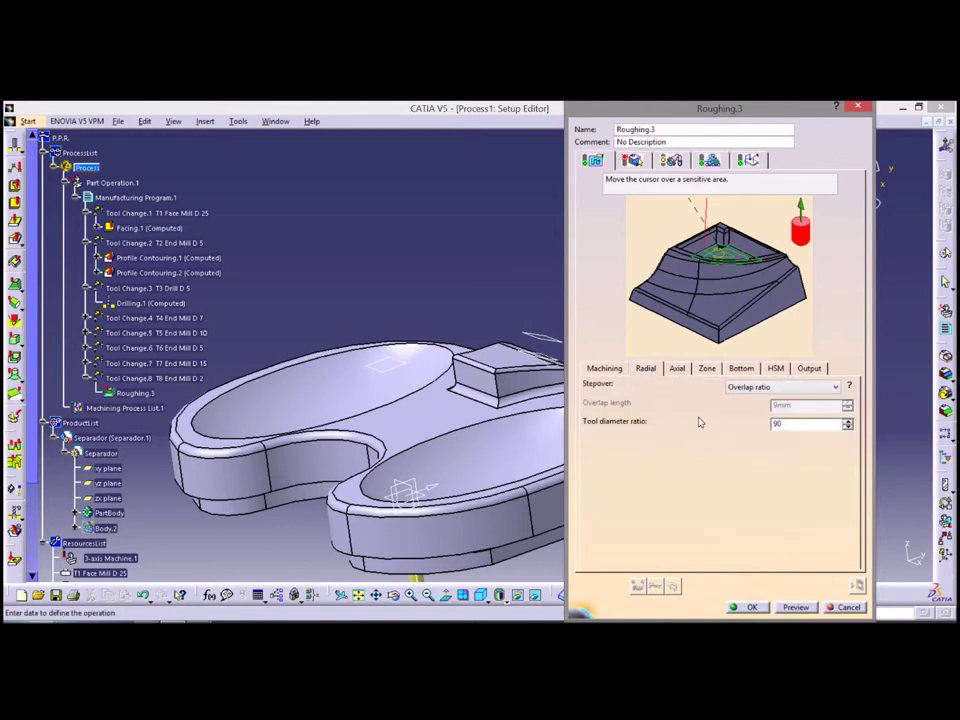
click(677, 368)
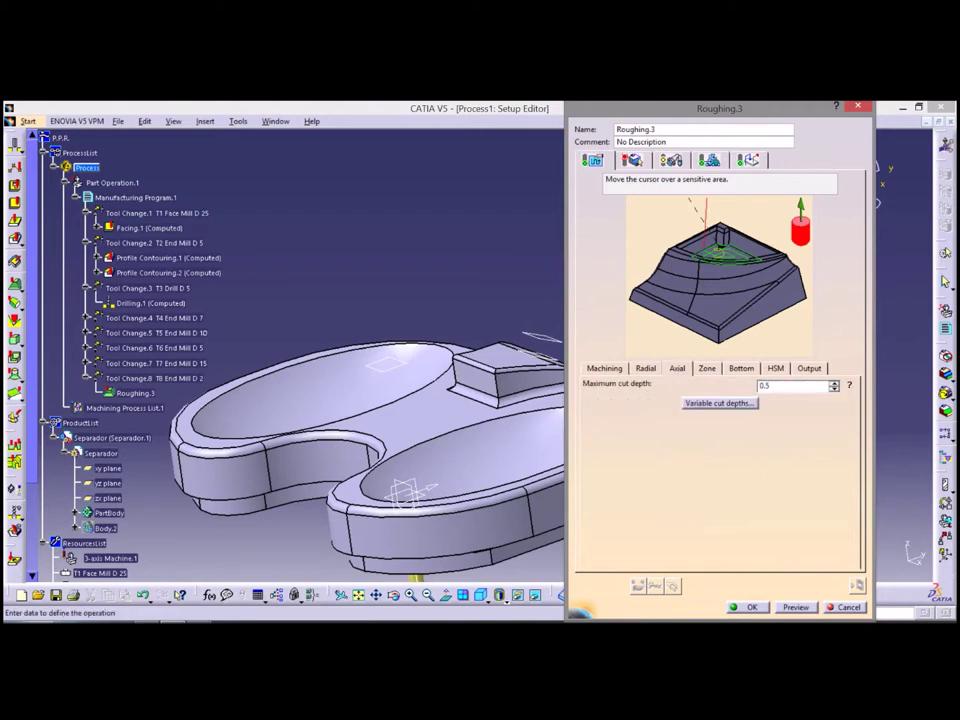
click(694, 371)
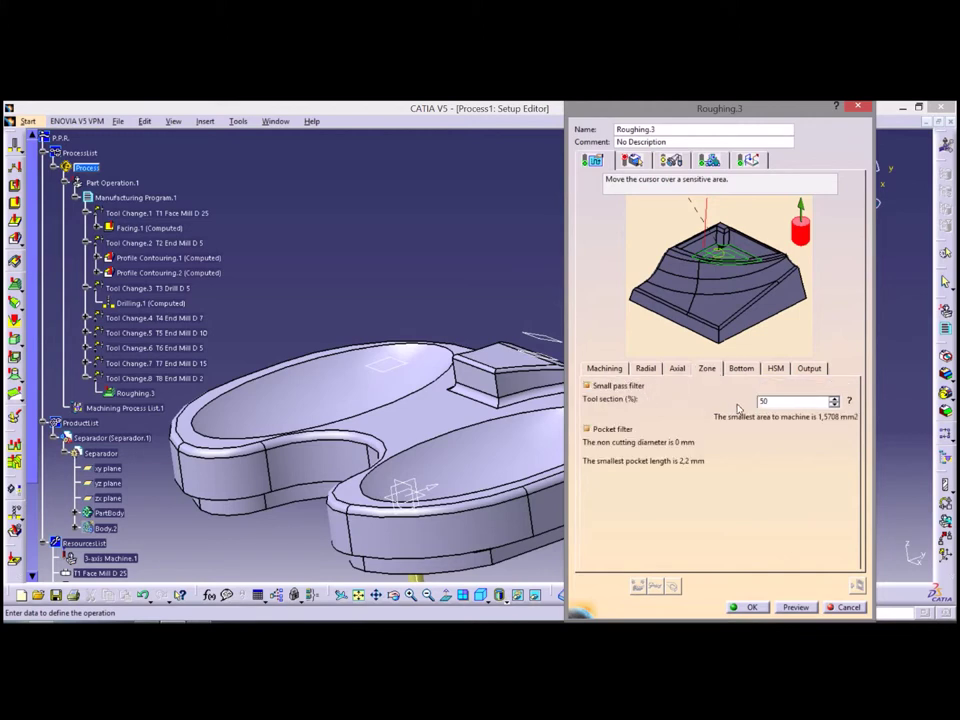
click(775, 368)
click(809, 368)
click(621, 369)
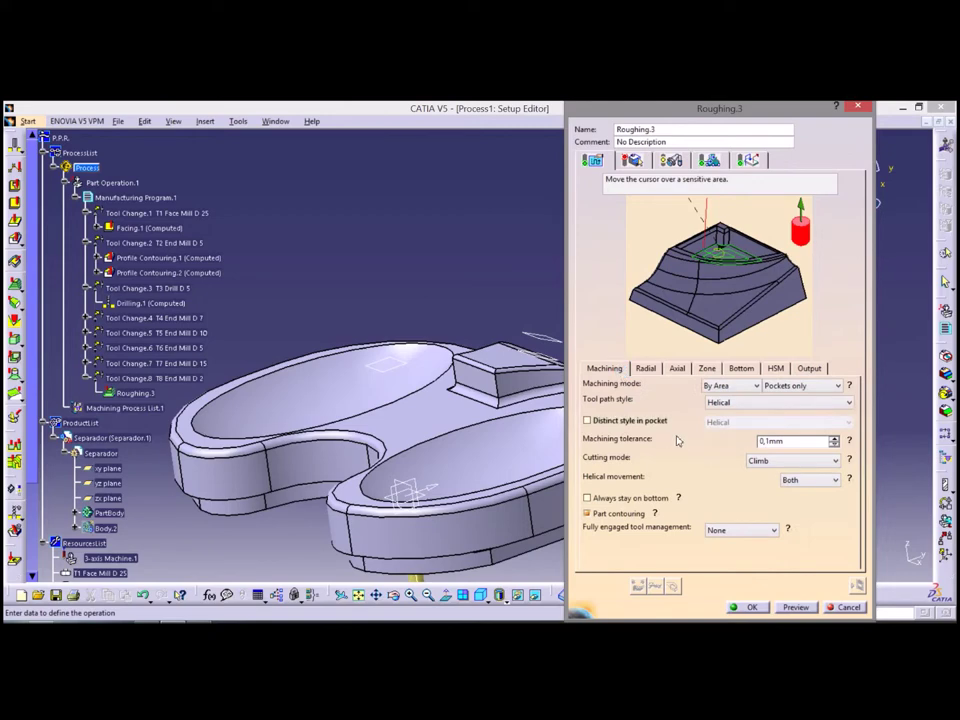
click(632, 162)
middle_drag(417, 298, 423, 242)
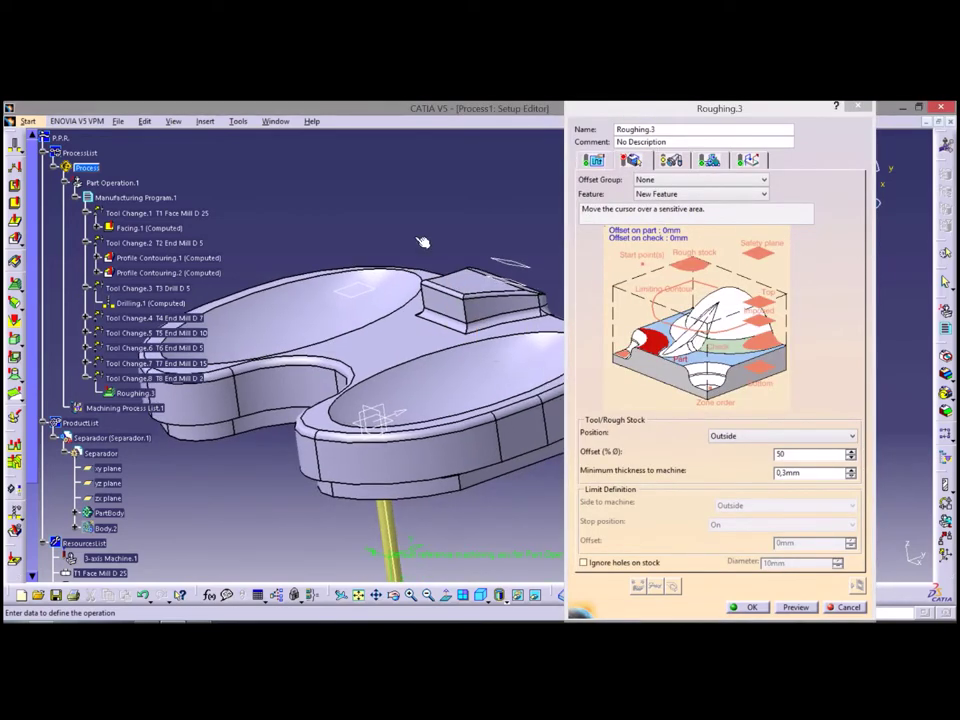
Step: Set the rough stock position to On and reverse the tool axis to approach from above
click(757, 437)
click(730, 462)
middle_drag(273, 216, 395, 440)
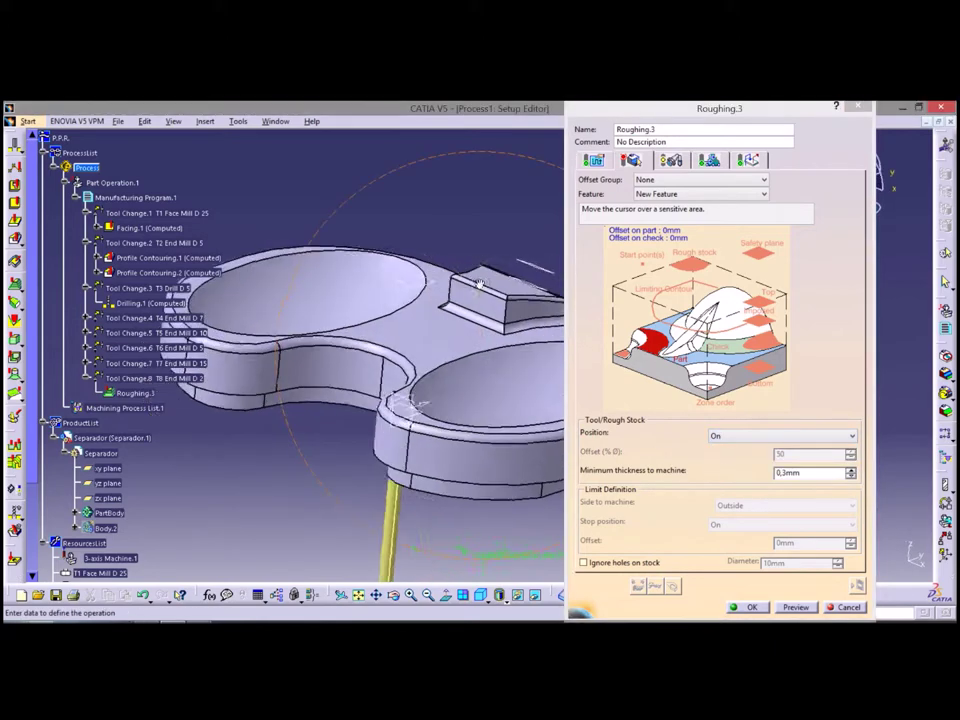
click(395, 440)
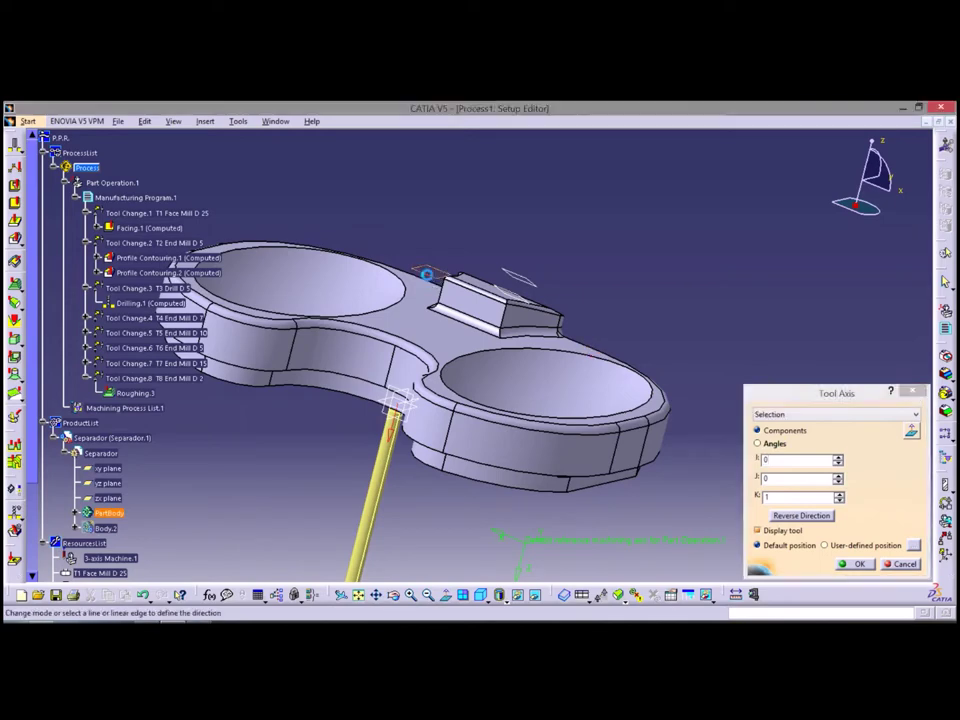
click(809, 516)
click(853, 564)
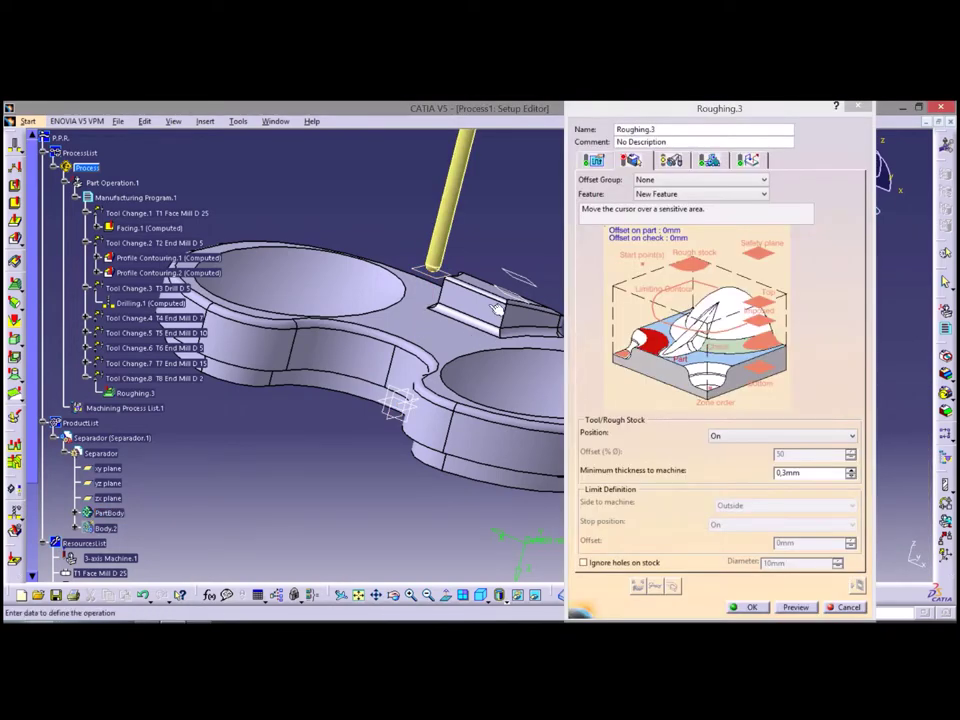
Step: Briefly show and hide the Body.2 rough stock, then set a planar face as safety plane
right_click(116, 528)
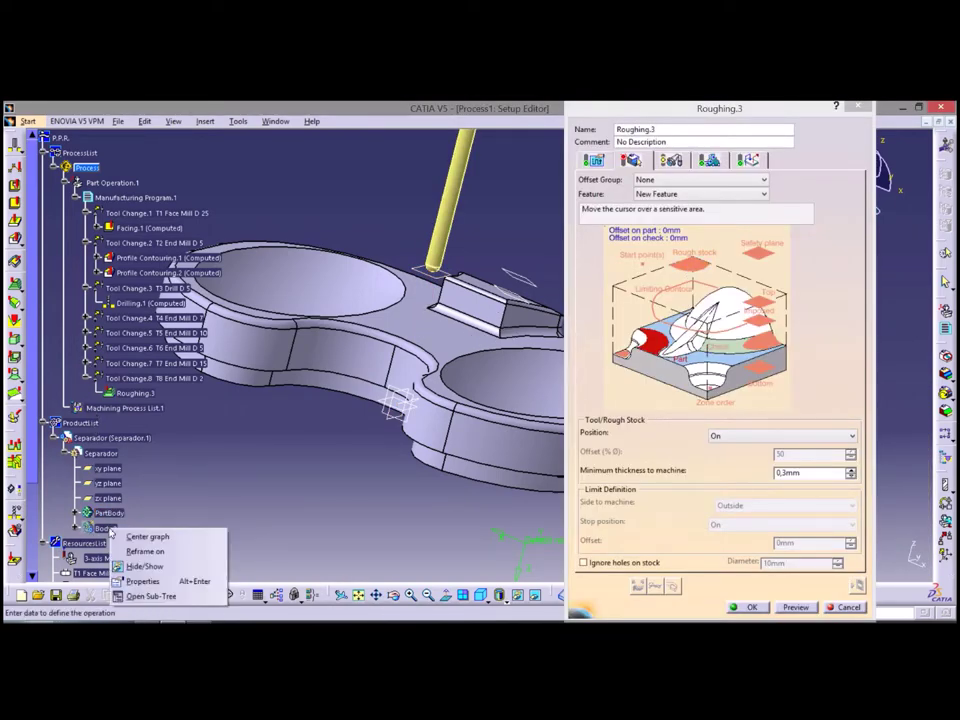
click(146, 565)
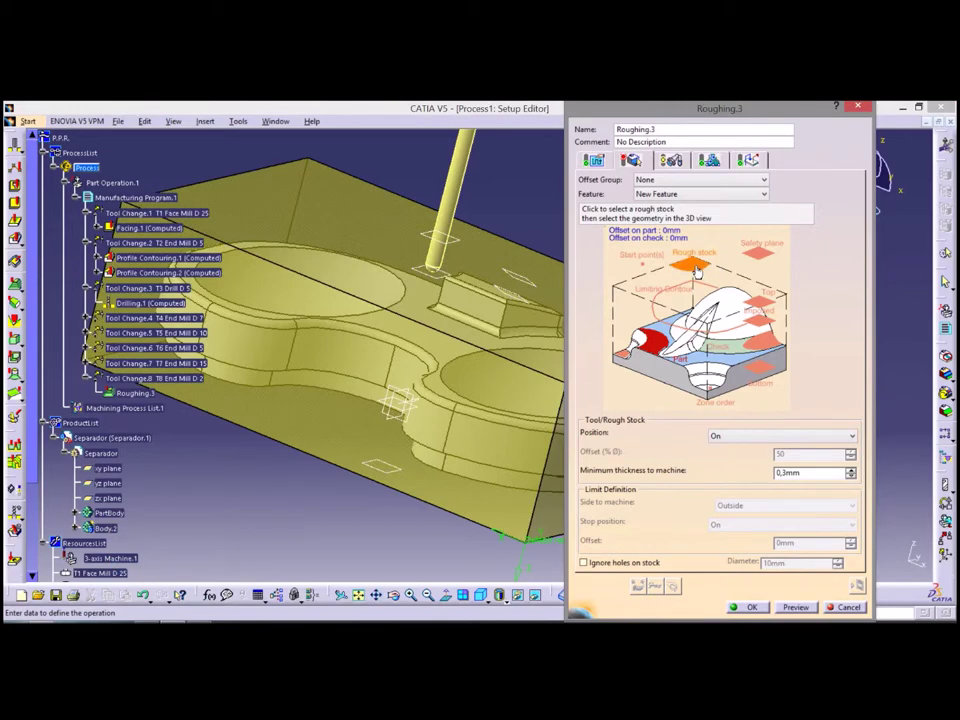
right_click(107, 527)
click(146, 567)
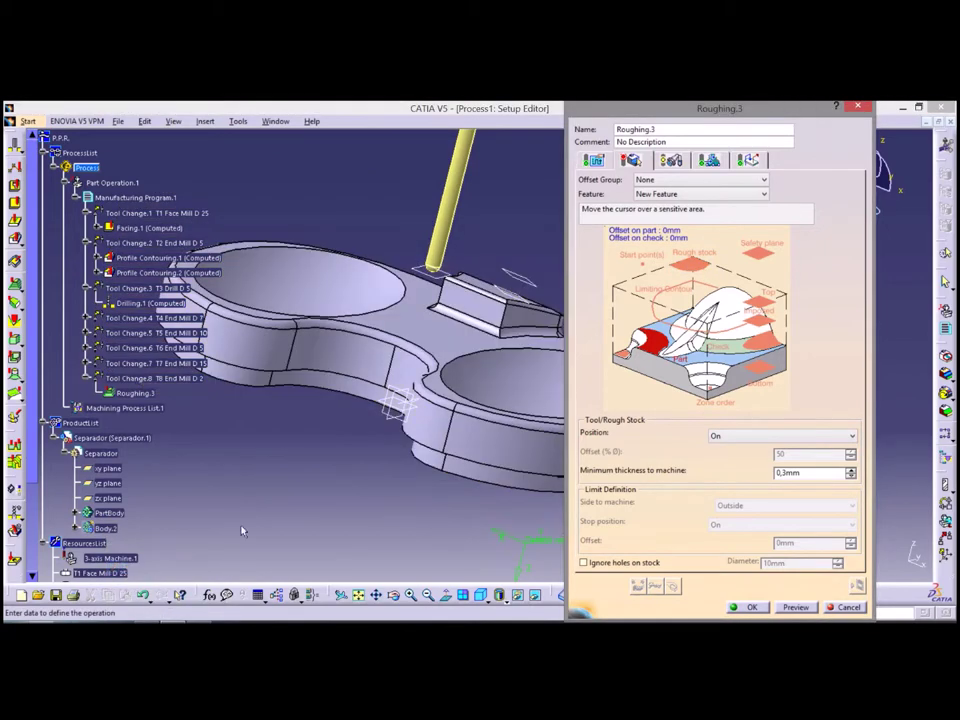
click(758, 251)
click(327, 215)
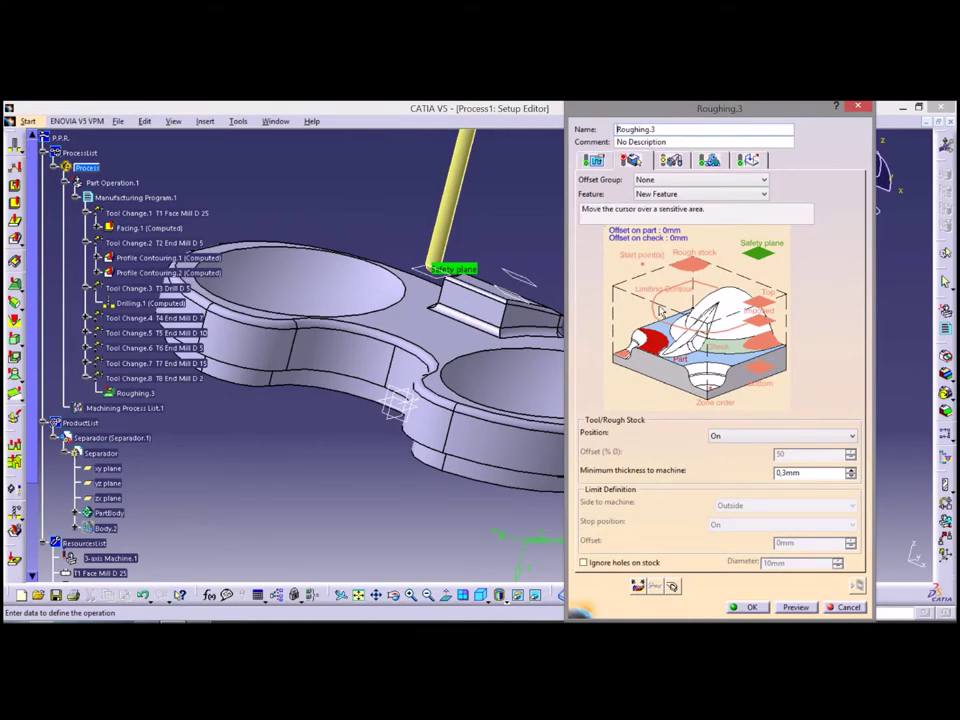
Step: Select the part body as Roughing.3's part and compute the tool path replay
click(690, 365)
click(456, 343)
double_click(397, 402)
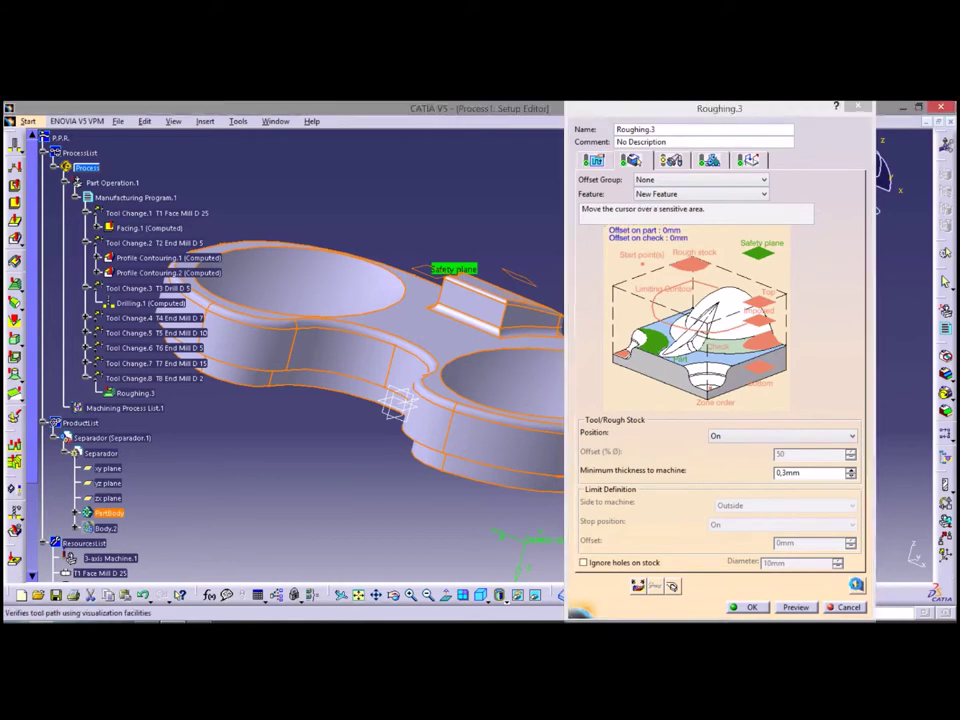
click(637, 585)
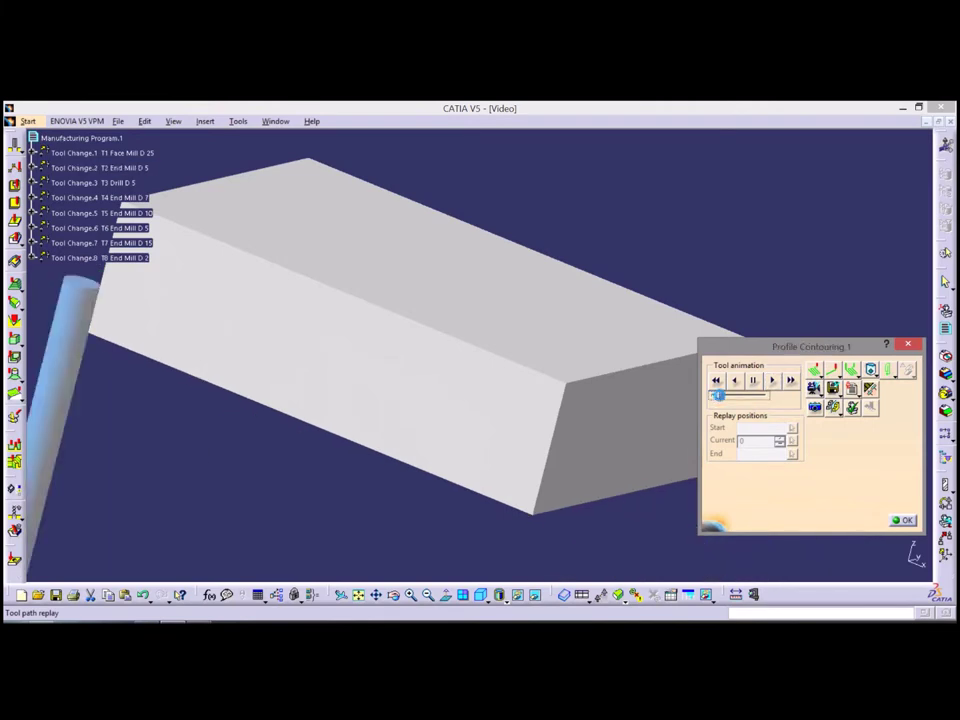
Step: Watch the Roughing.3 replay cut both pockets into stepped terraces, then close it
drag(713, 397, 739, 397)
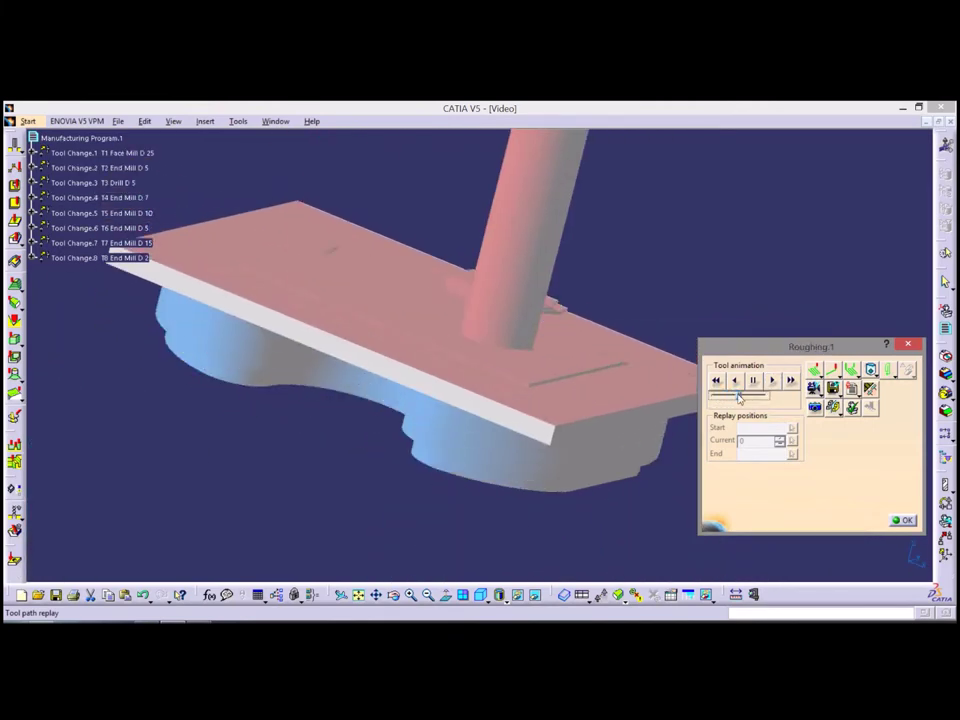
drag(739, 397, 711, 397)
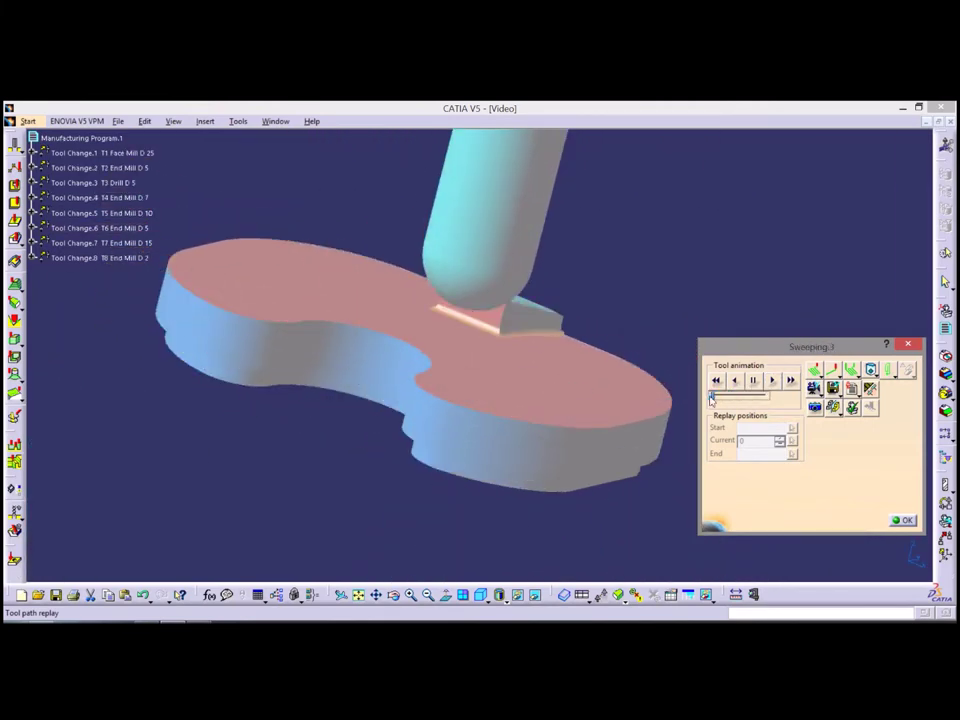
mouse_move(707, 242)
middle_down()
mouse_move(417, 393)
mouse_move(497, 328)
middle_up()
drag(712, 397, 739, 397)
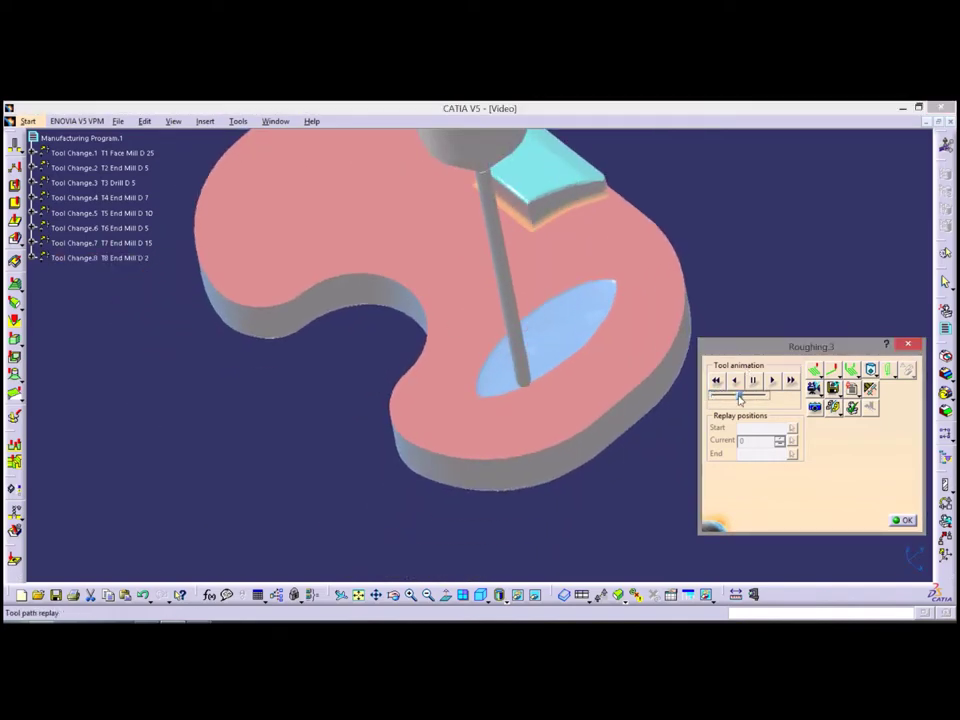
mouse_move(570, 437)
middle_down()
mouse_move(344, 323)
mouse_move(375, 304)
middle_up()
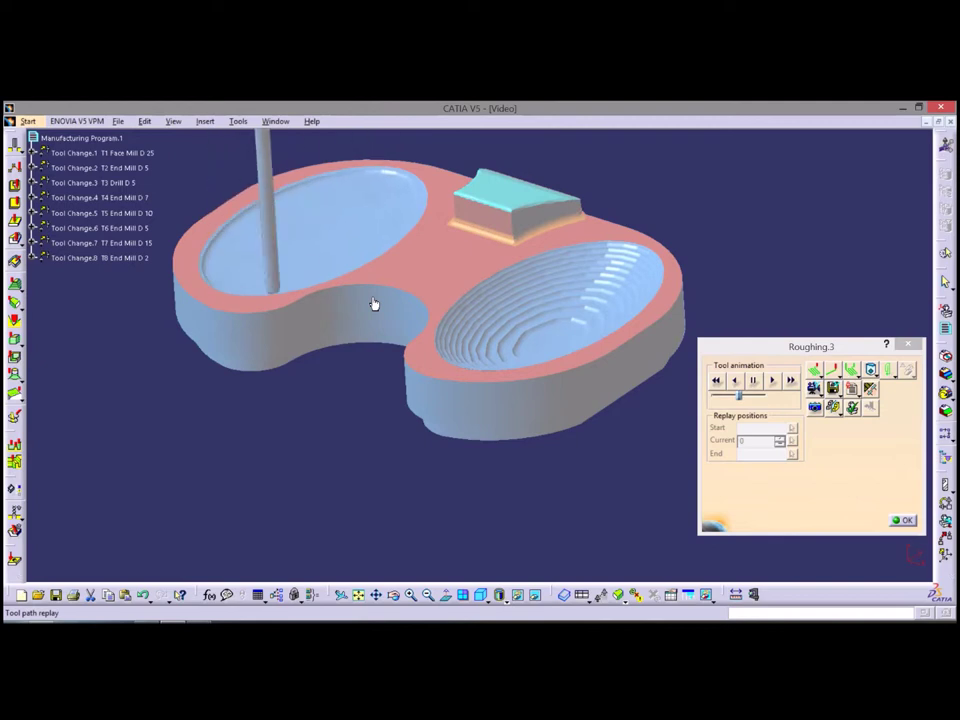
middle_drag(377, 285, 412, 367)
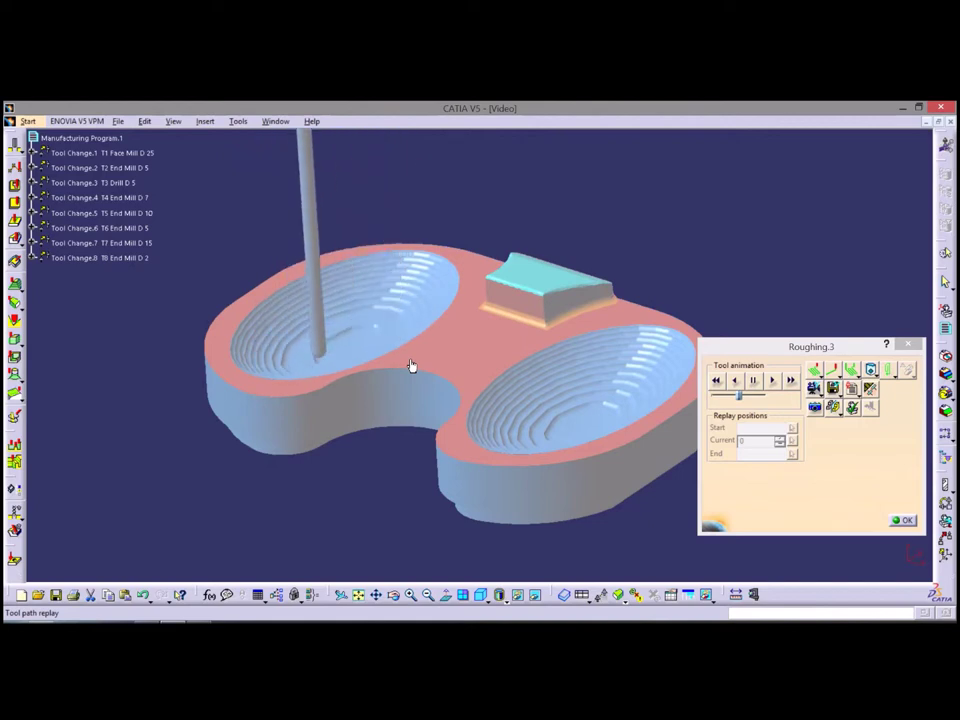
click(898, 521)
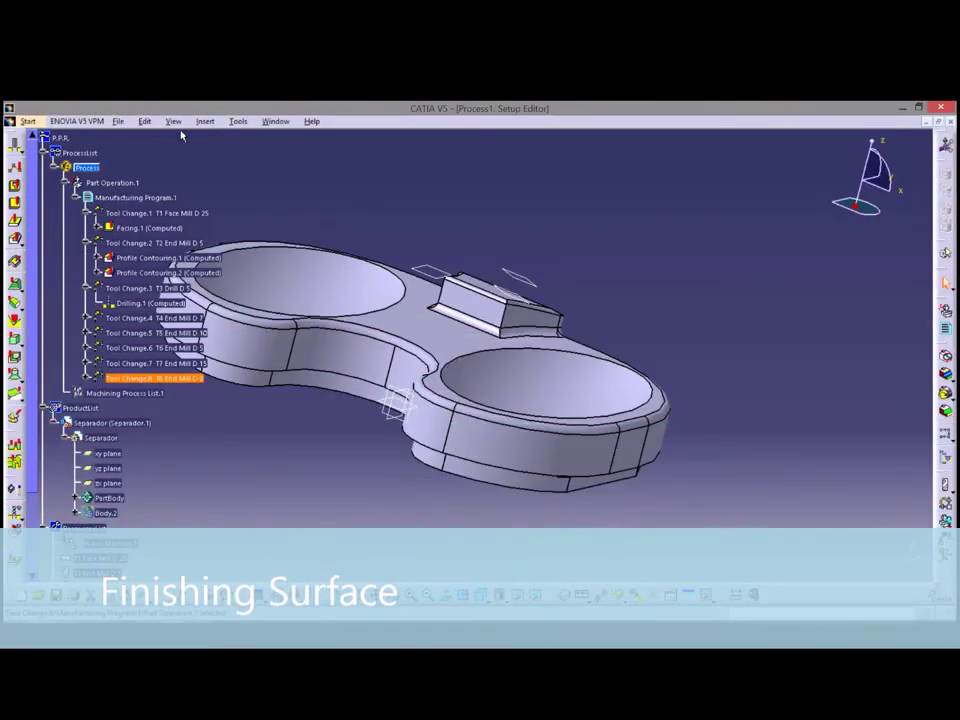
Step: Add Tool Change.9 with a 6 mm ball-end mill, T10 End Mill D 6
click(205, 121)
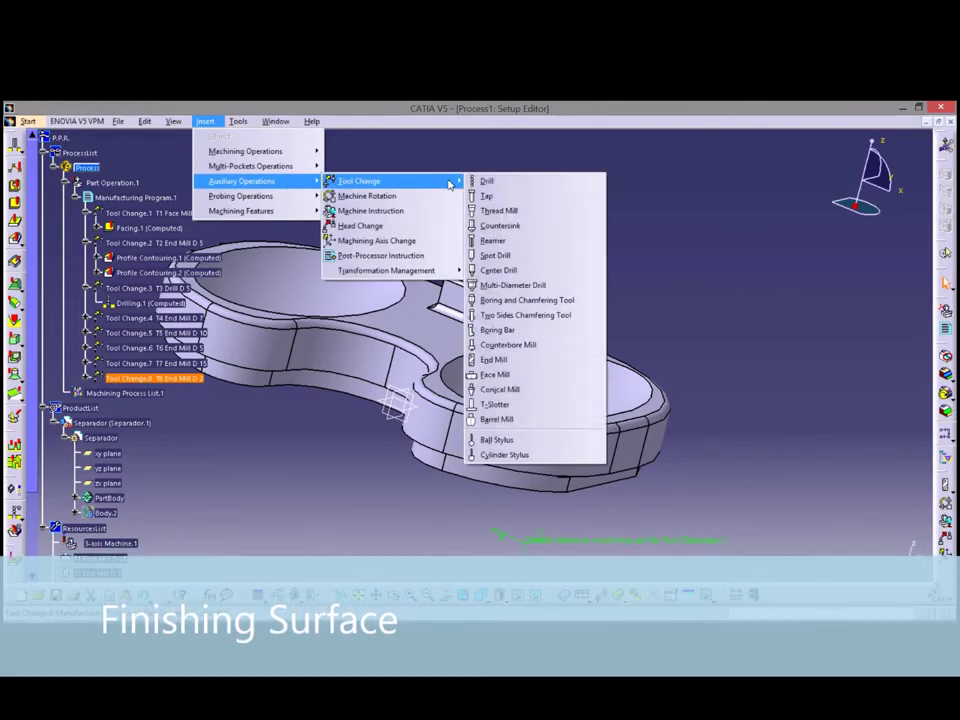
click(494, 359)
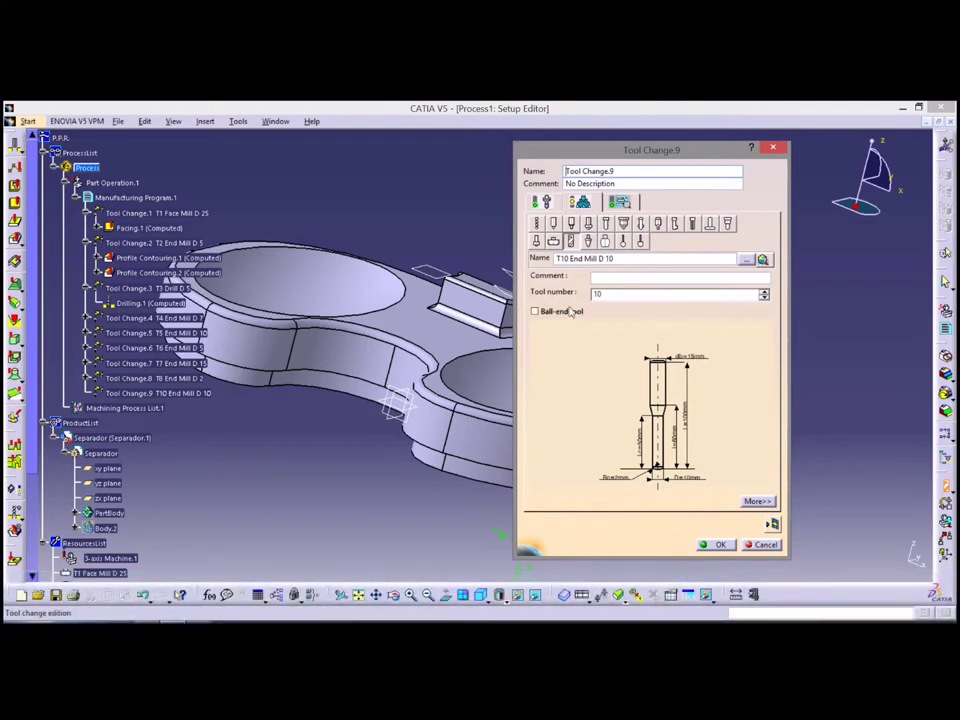
double_click(687, 477)
key(Return)
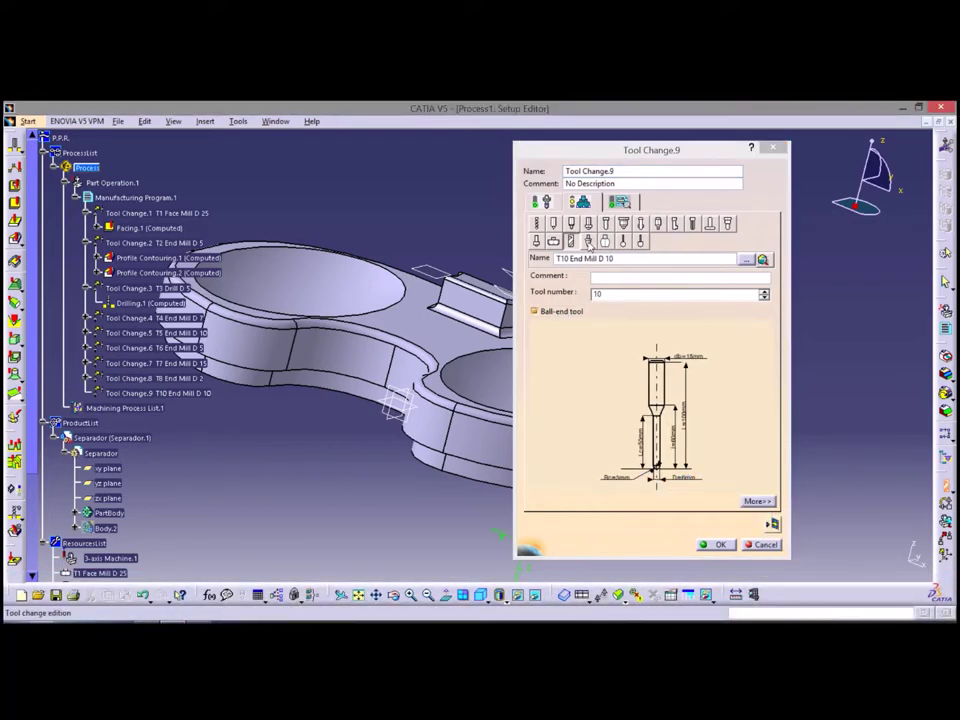
click(722, 544)
click(204, 121)
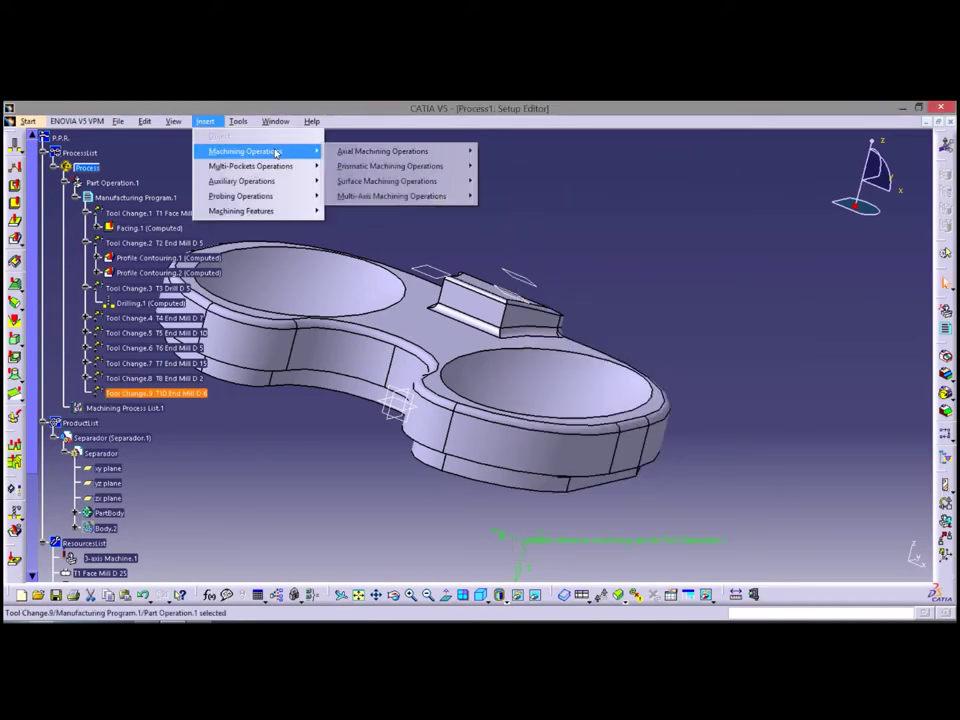
mouse_move(387, 181)
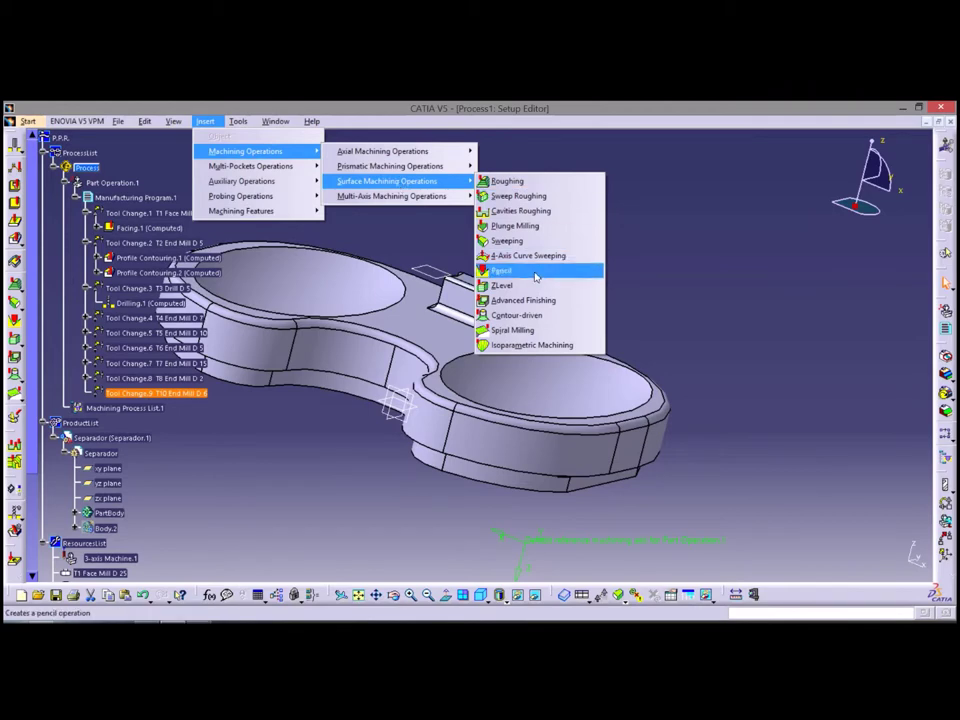
Step: Add a sweep roughing operation and set its tool axis from a part face, flipped upward
click(540, 197)
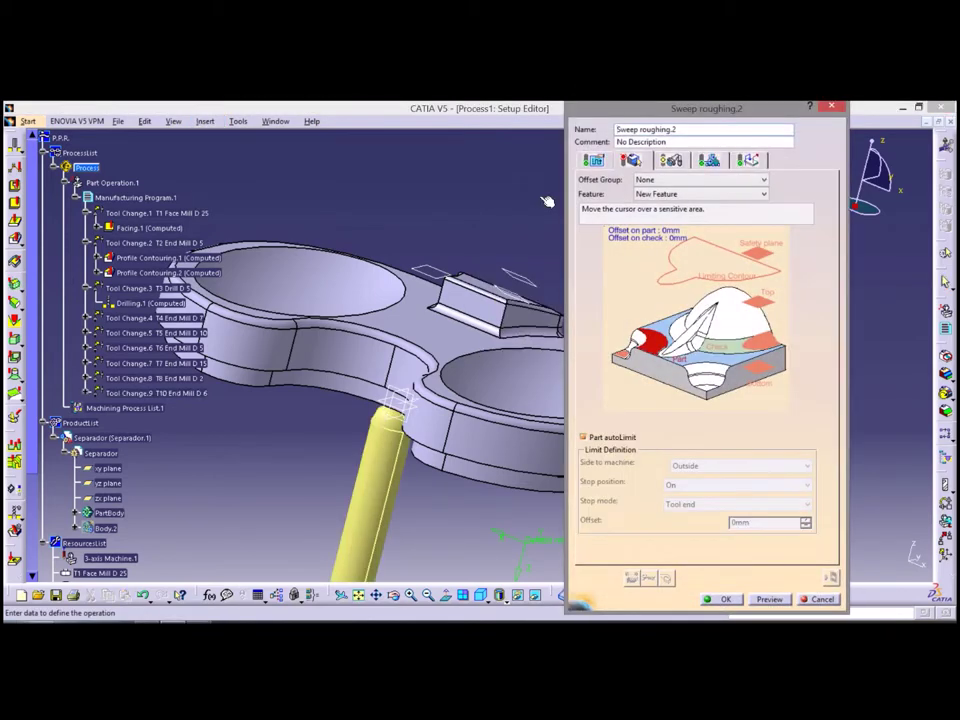
click(595, 161)
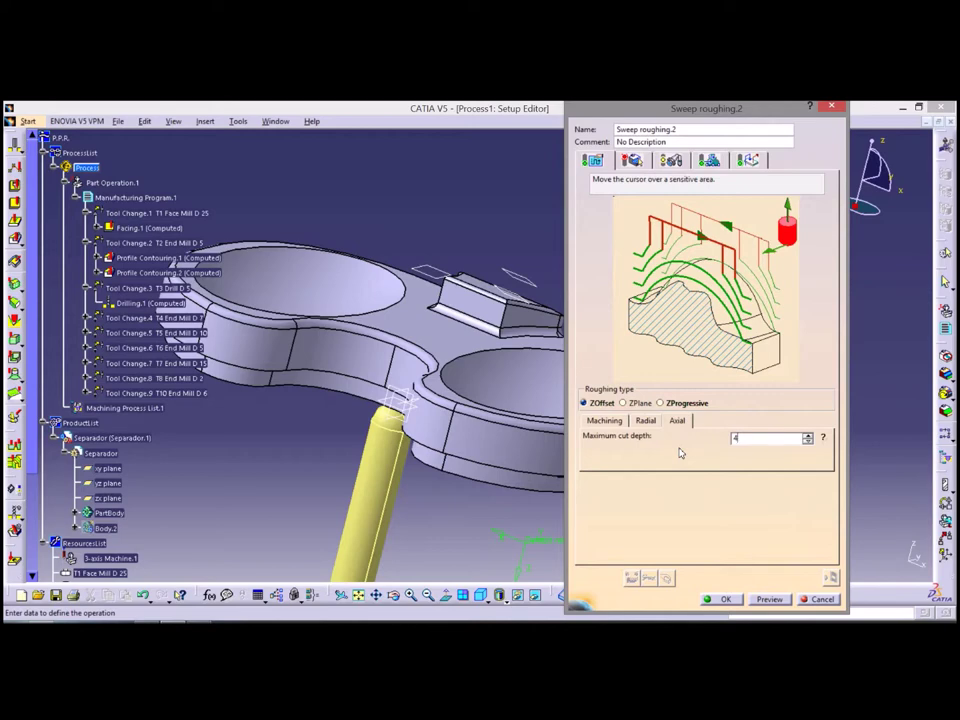
click(634, 162)
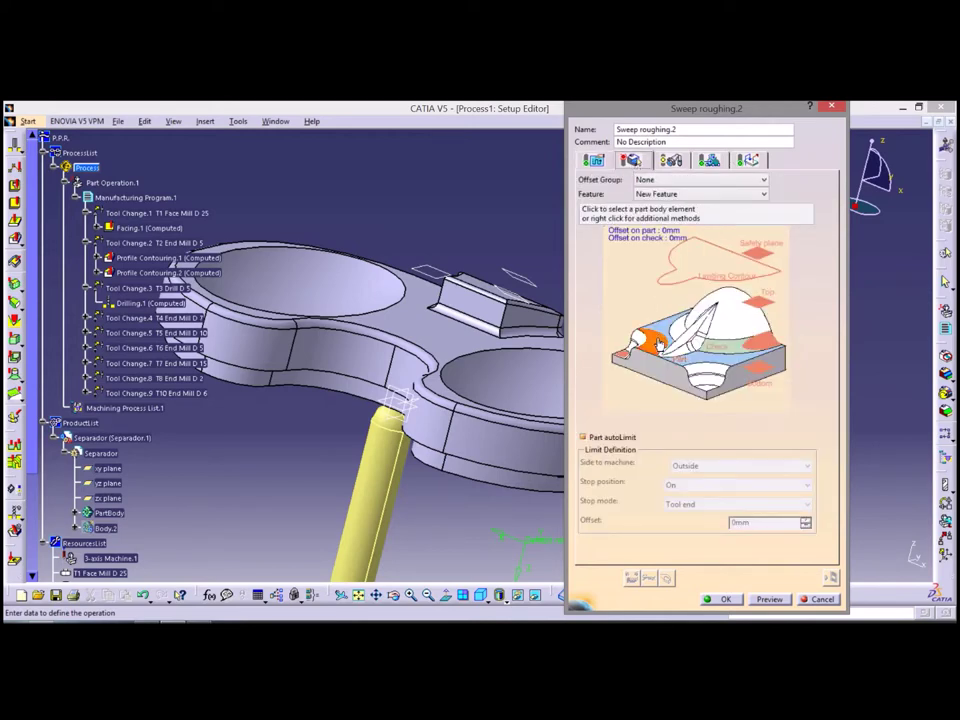
click(594, 379)
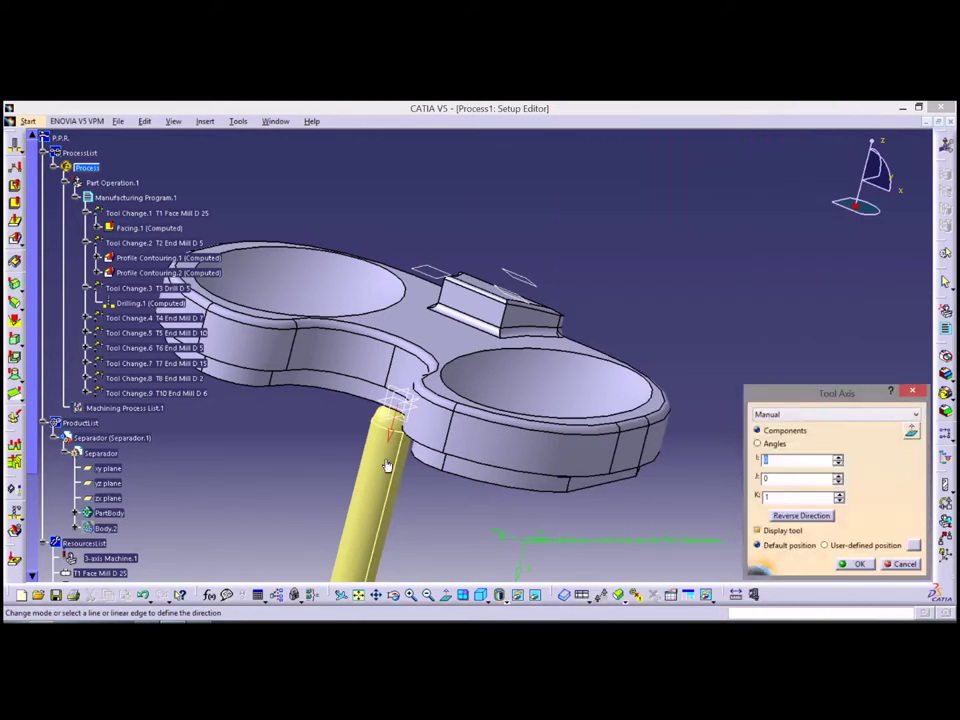
click(434, 287)
click(800, 516)
key(Return)
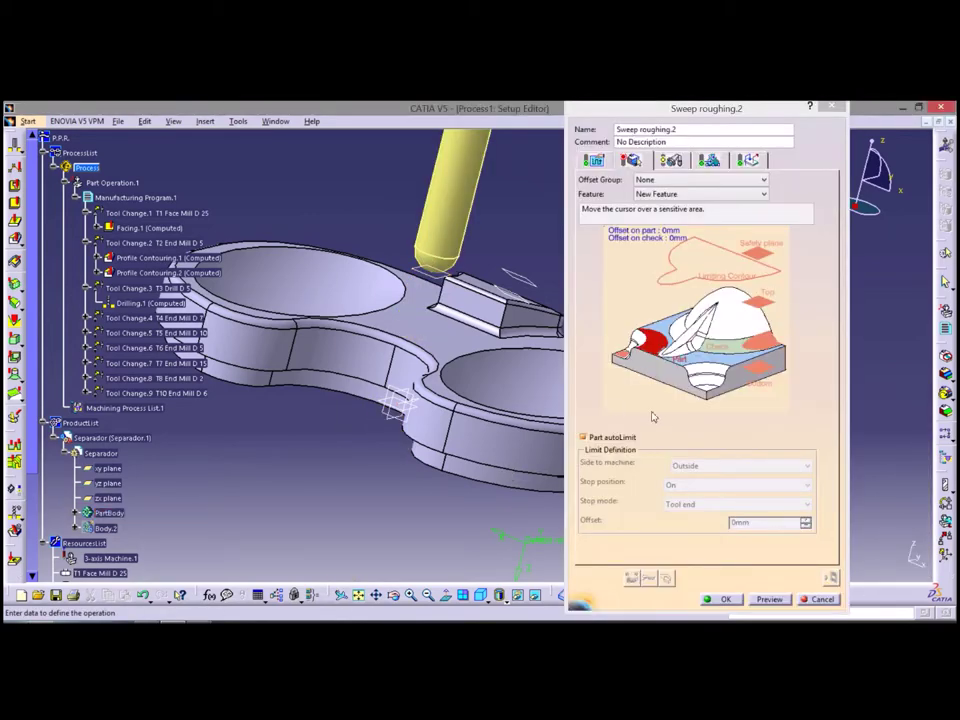
Step: Set the stock Body.2's bottom face as the Bottom limit, then hide Body.2 again
mouse_move(313, 475)
middle_down()
mouse_move(456, 444)
mouse_move(388, 388)
mouse_move(430, 401)
middle_up()
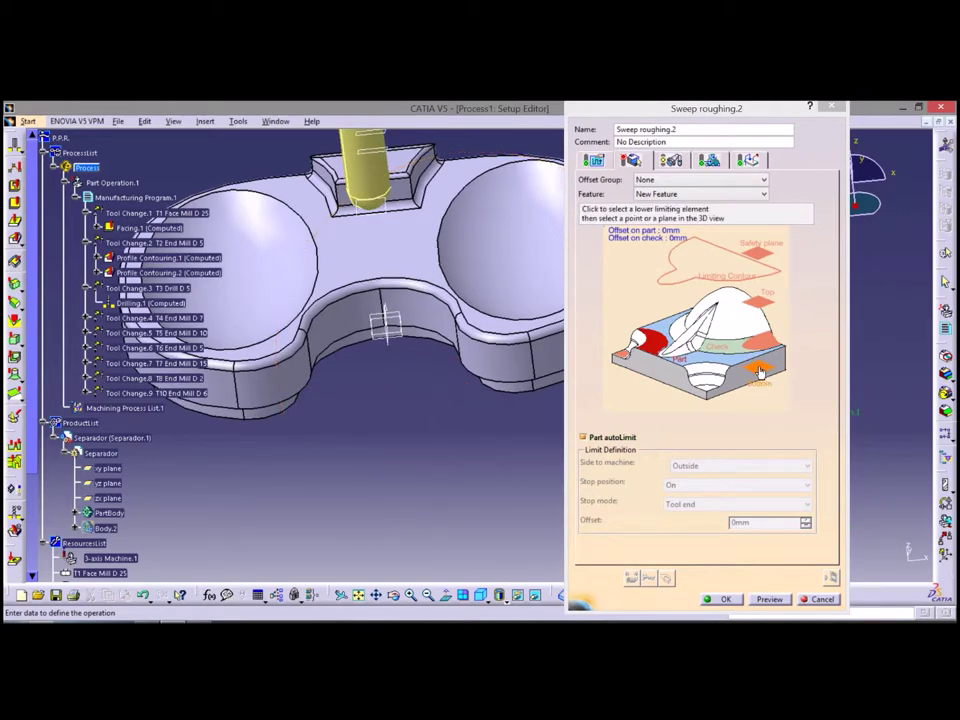
middle_drag(358, 447, 376, 392)
right_click(107, 530)
click(145, 567)
click(757, 372)
click(402, 368)
right_click(107, 530)
click(160, 563)
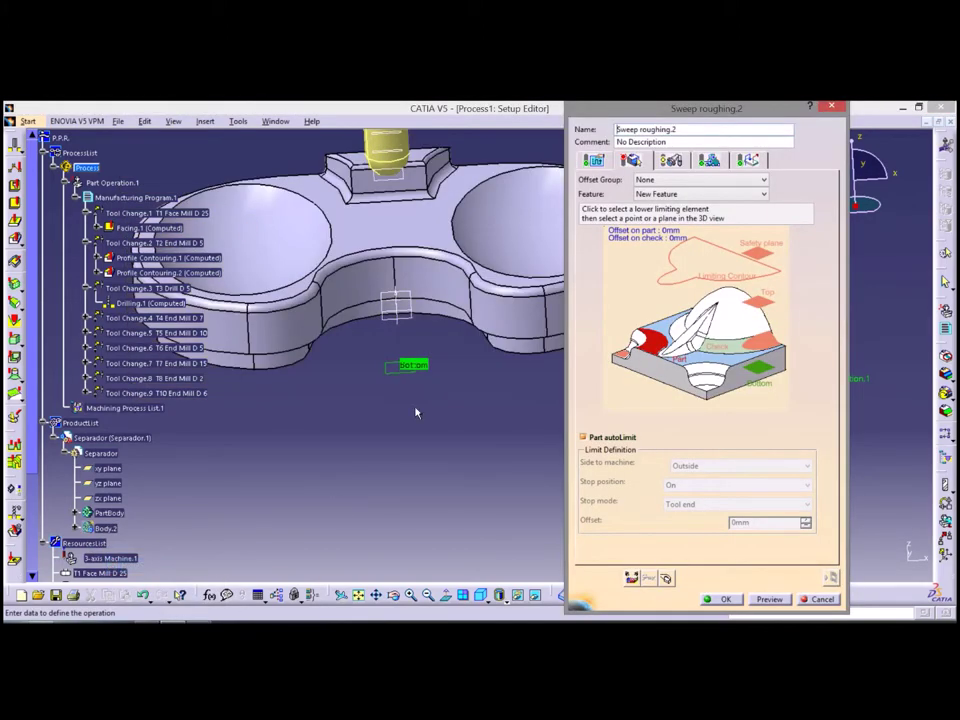
Step: Select the part body as the Part, then preview and replay the sweep tool path
click(650, 345)
click(318, 270)
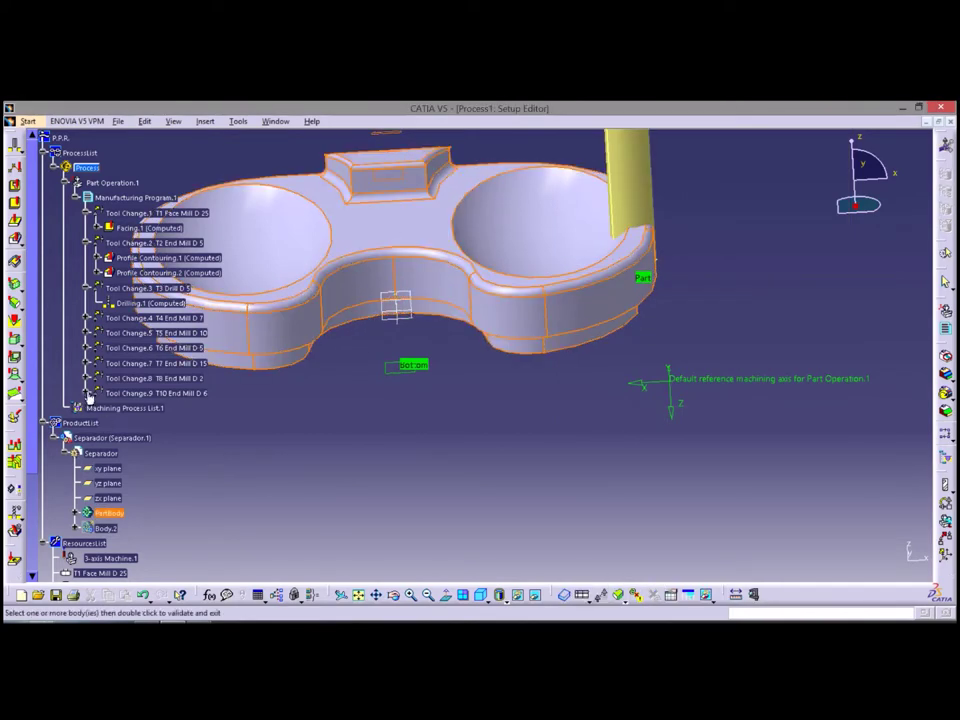
double_click(487, 434)
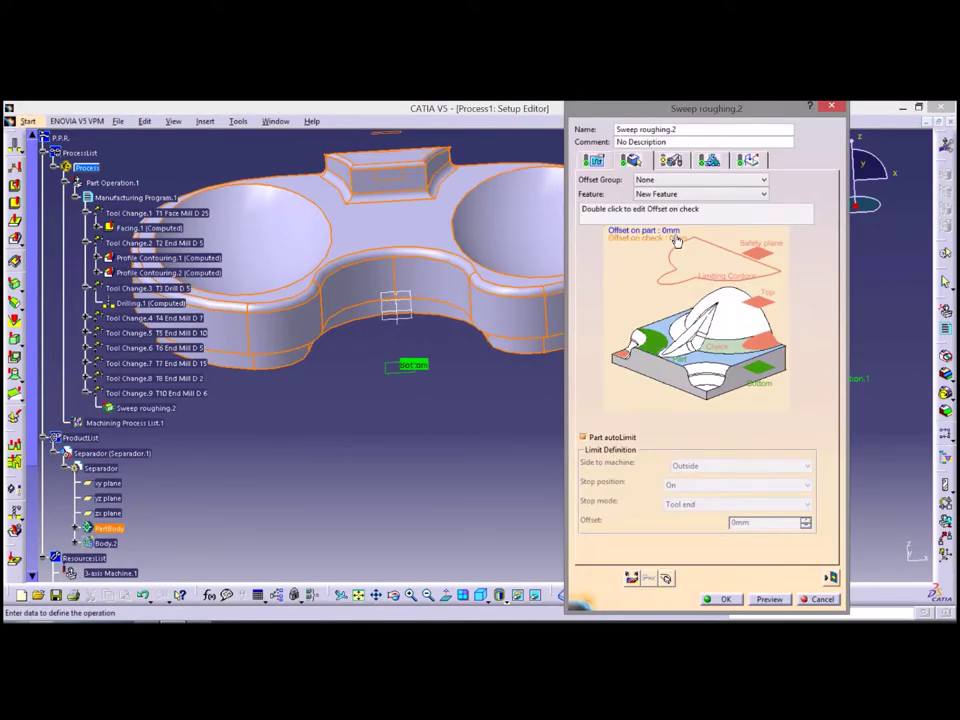
click(766, 598)
click(536, 394)
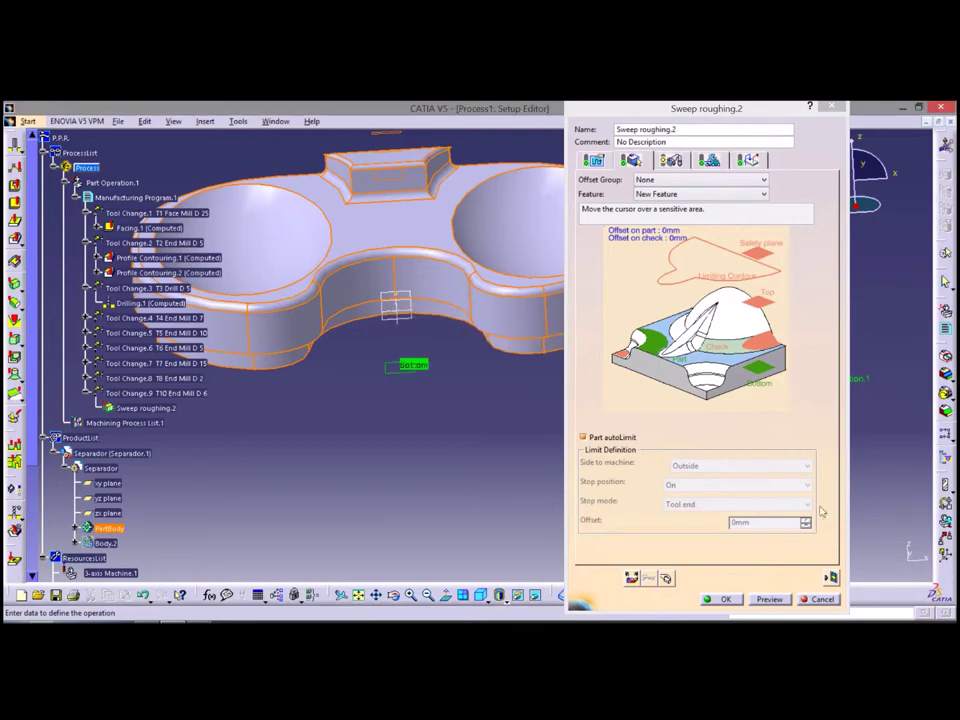
click(830, 577)
middle_drag(412, 441, 581, 392)
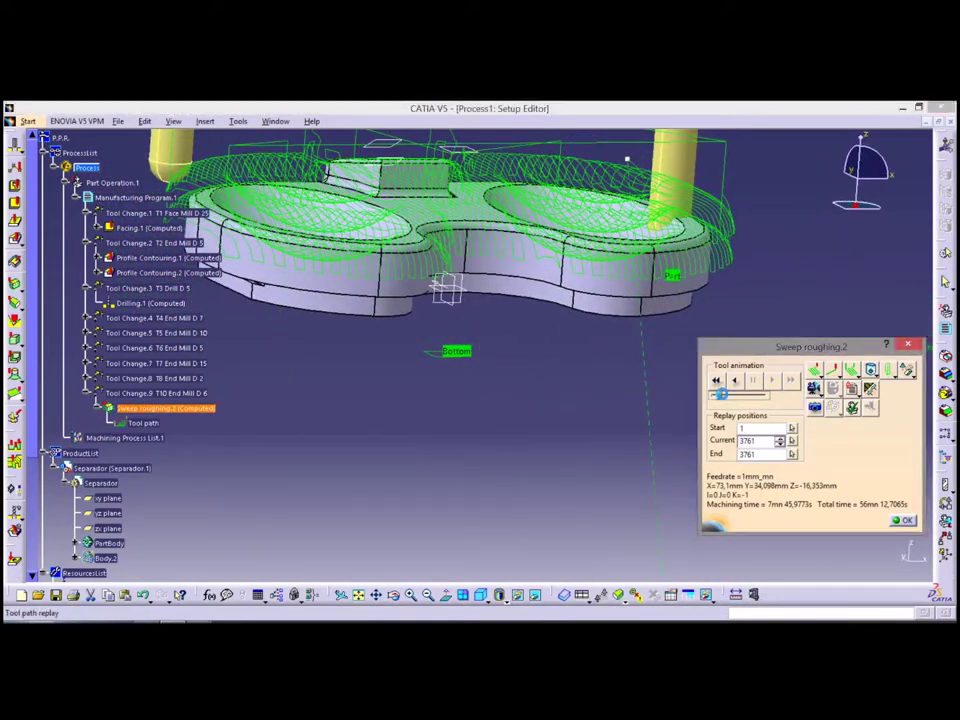
Step: Orbit to a lower, closer angle to inspect the green sweep tool path on the part
middle_drag(640, 460, 662, 488)
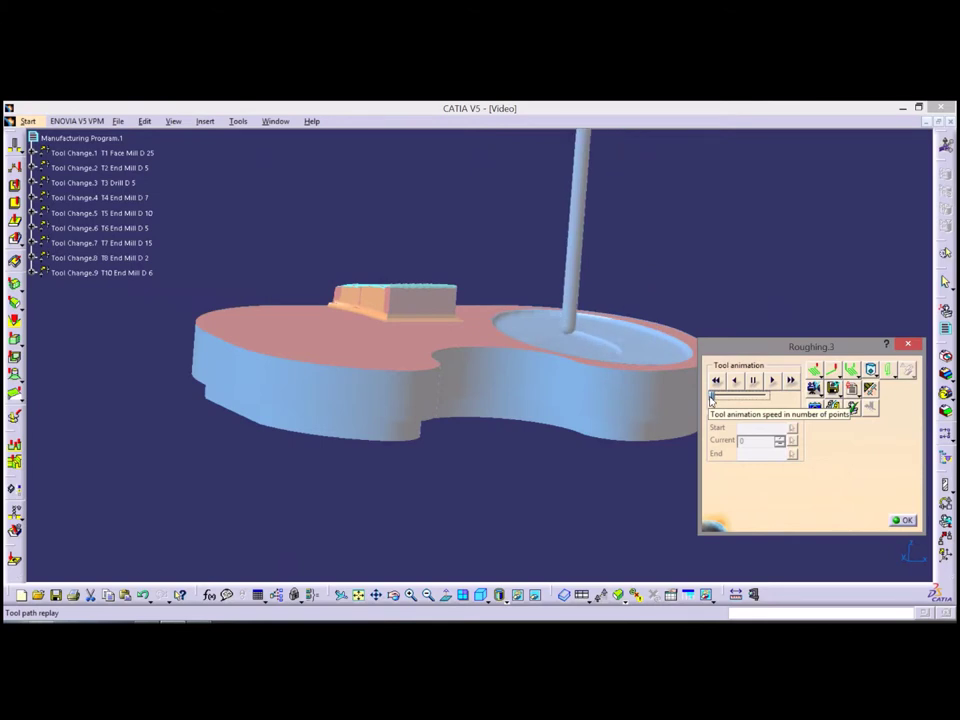
Step: Speed the simulation past Roughing.3, then slow it to watch Sweep roughing.2 finish both pockets
drag(711, 397, 762, 397)
mouse_move(640, 350)
middle_down()
mouse_move(579, 321)
mouse_move(564, 377)
middle_up()
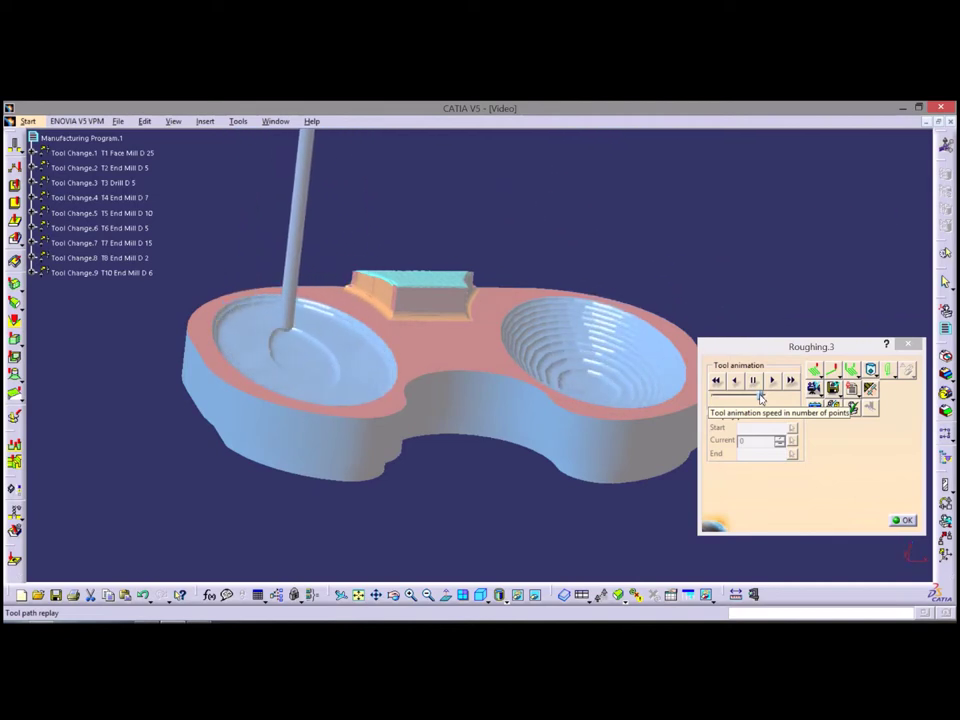
drag(760, 397, 712, 397)
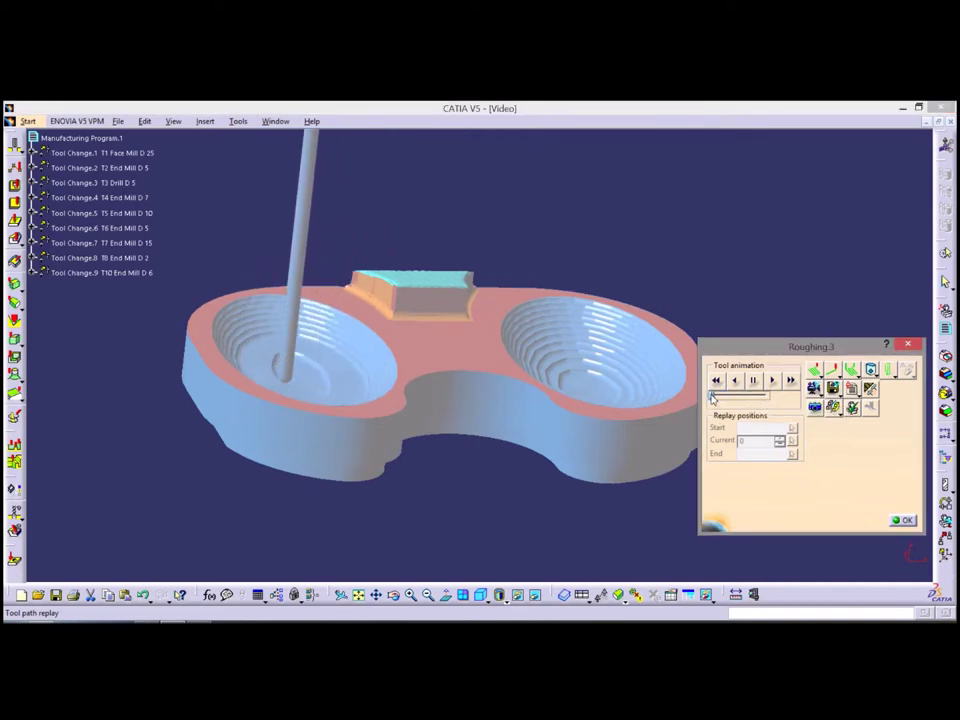
mouse_move(566, 514)
middle_down()
mouse_move(450, 482)
mouse_move(443, 408)
mouse_move(433, 446)
mouse_move(521, 480)
middle_up()
click(905, 522)
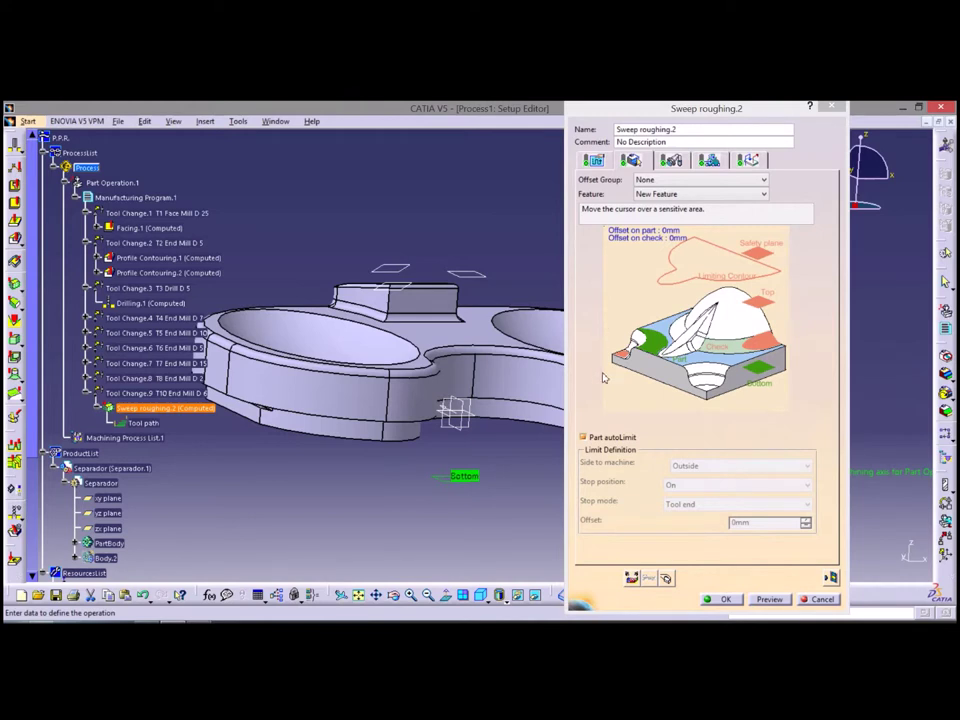
Step: Check the maximum cut depth in Sweep roughing.2's strategy settings, then view the uncut stock block
click(599, 163)
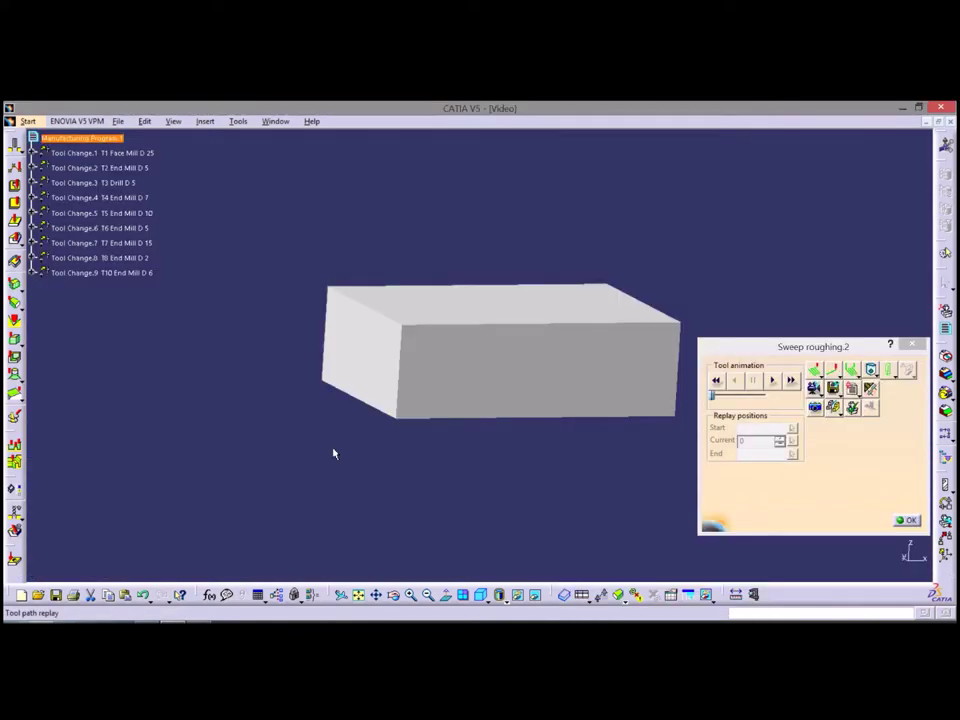
mouse_move(332, 452)
middle_down()
mouse_move(403, 452)
mouse_move(360, 396)
mouse_move(376, 469)
middle_up()
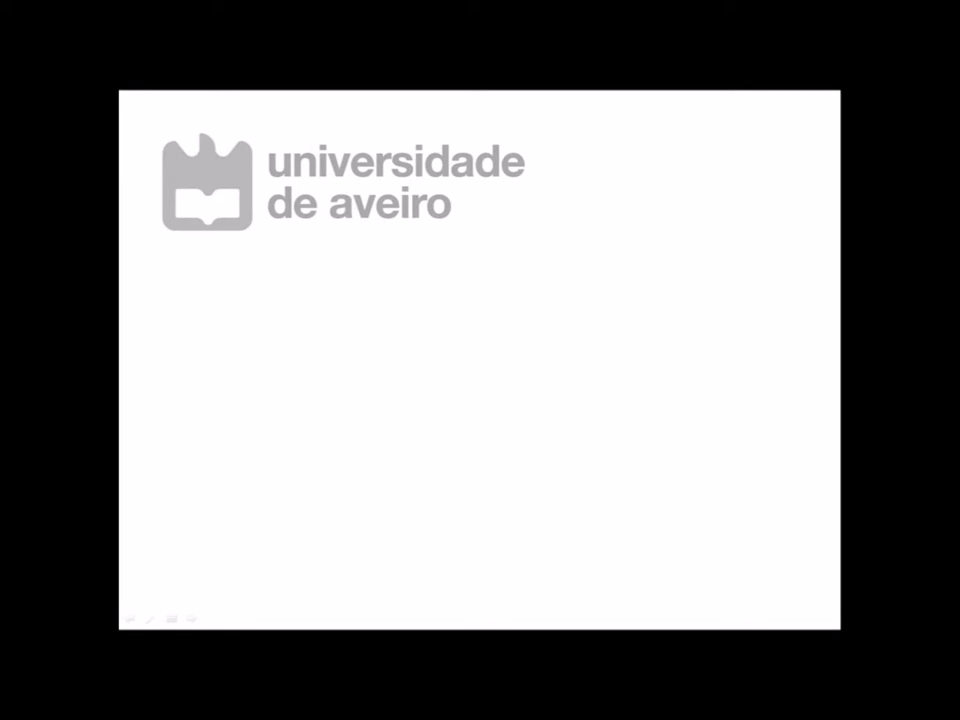